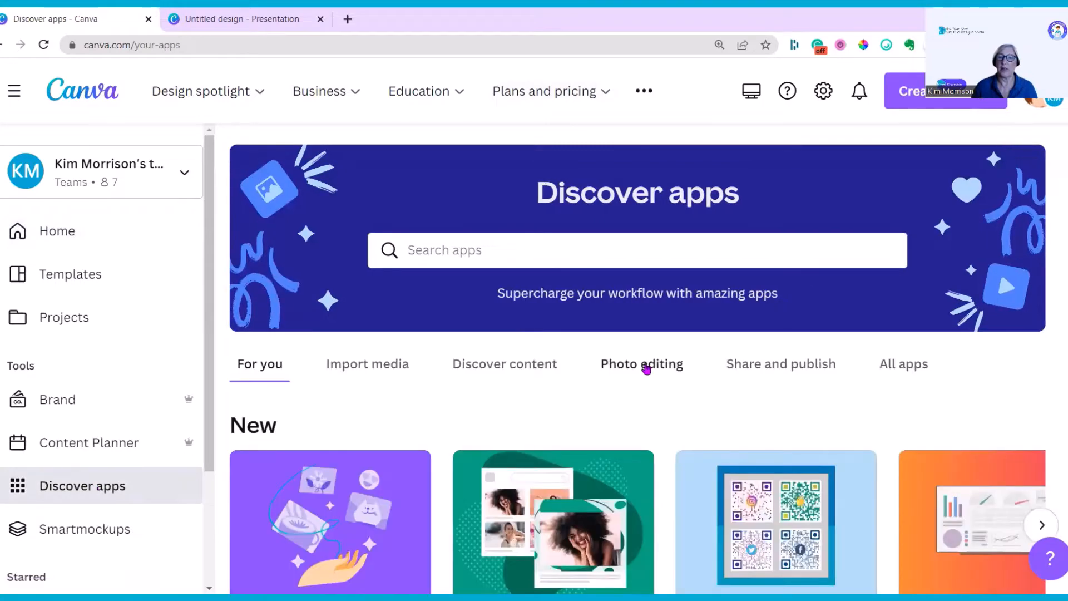
# Browse the apps in the Photo editing category of Discover apps
pyautogui.click(645, 367)
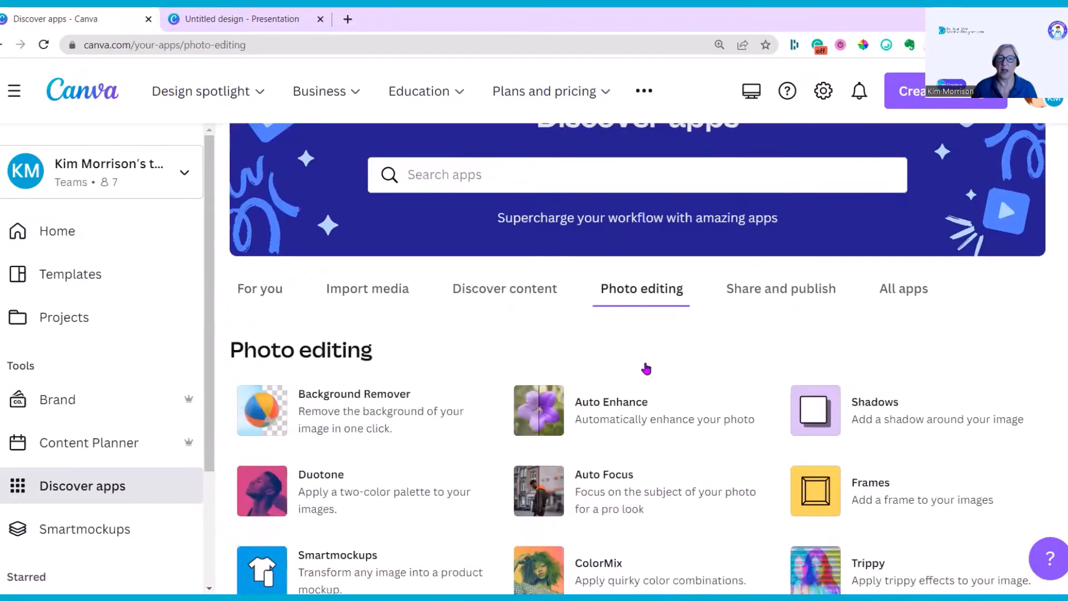
pyautogui.scroll(-4, 646, 368)
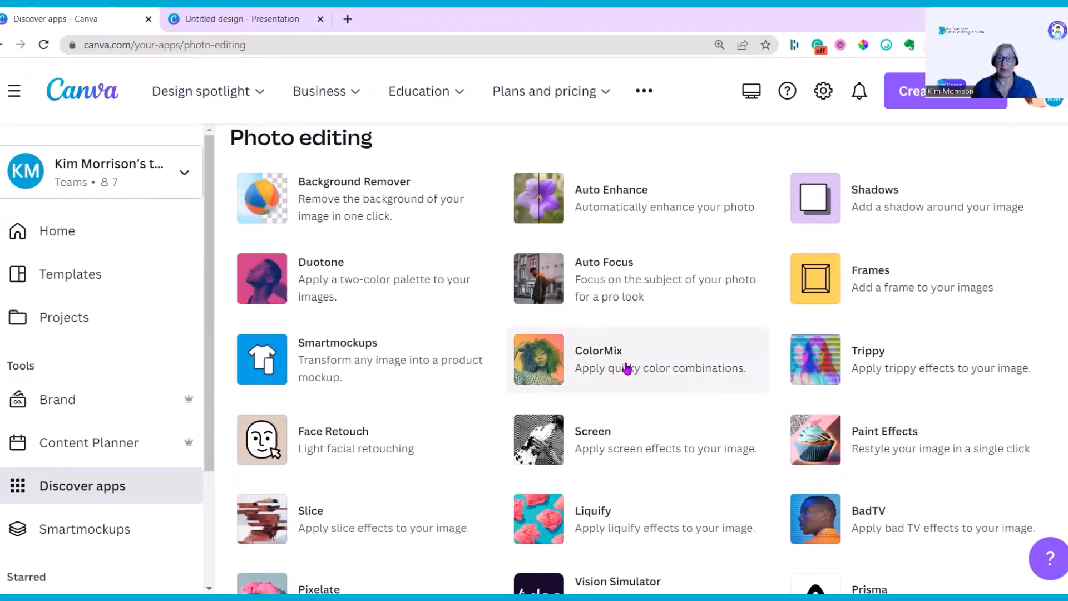
pyautogui.scroll(-3, 627, 368)
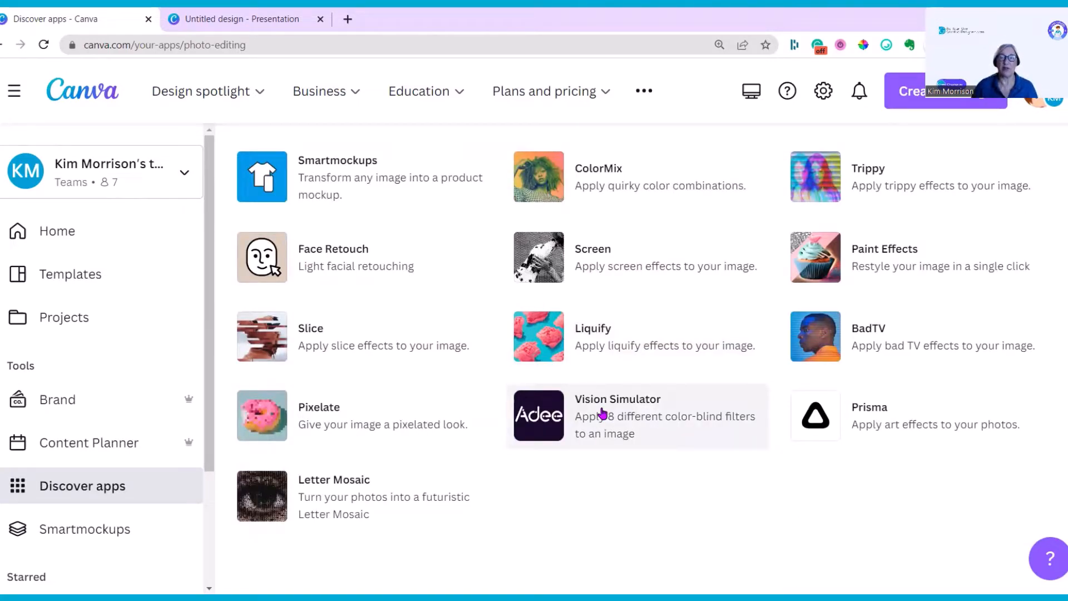
# Switch to the presentation, select the kittens photo on page 1, and open the full set of BadTV effects
pyautogui.click(242, 19)
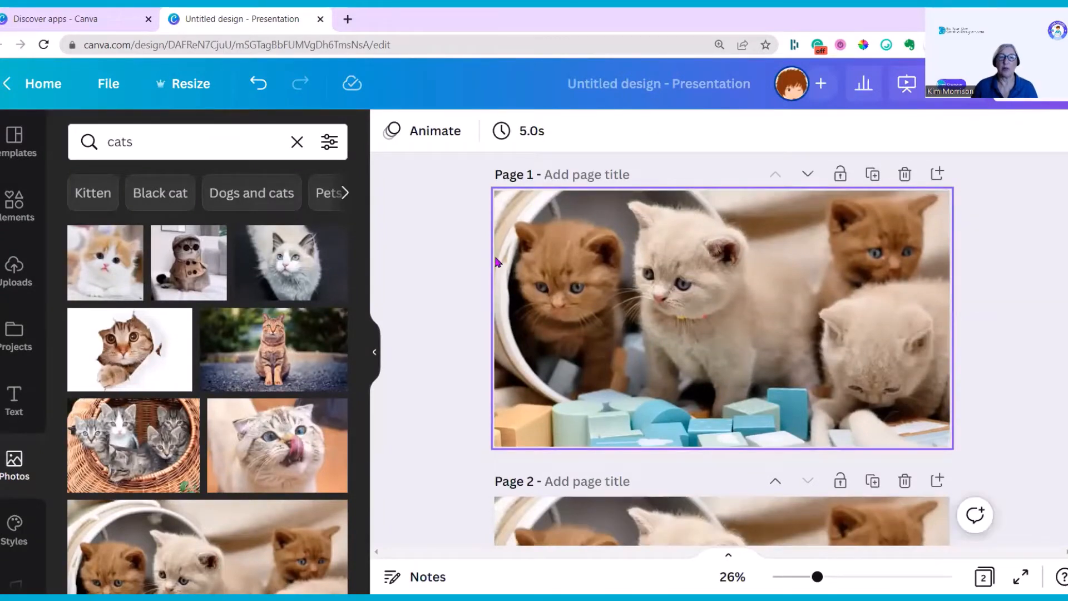
pyautogui.click(676, 334)
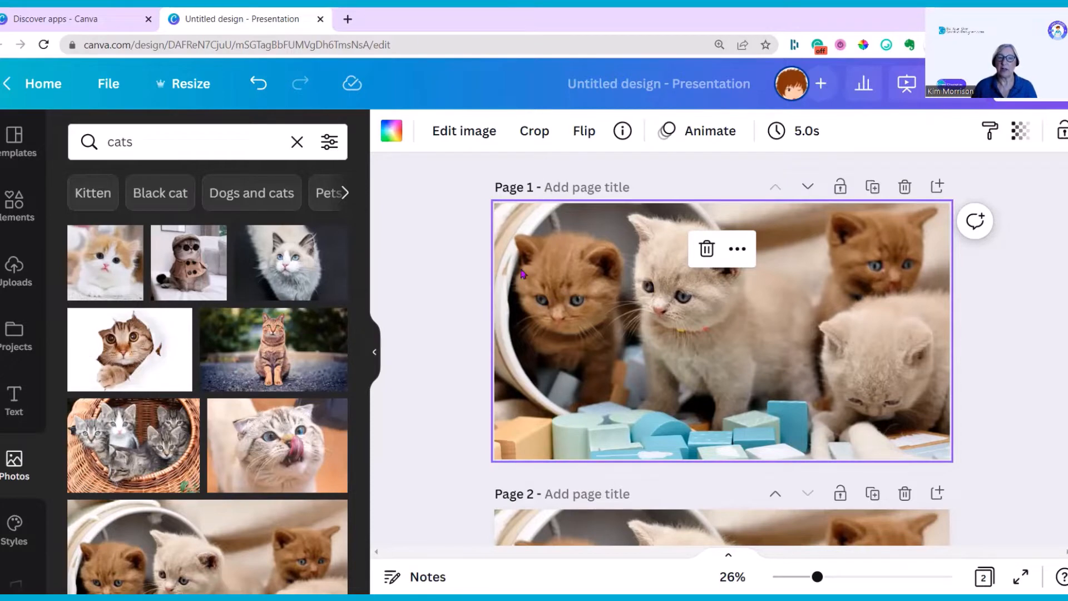
pyautogui.click(461, 133)
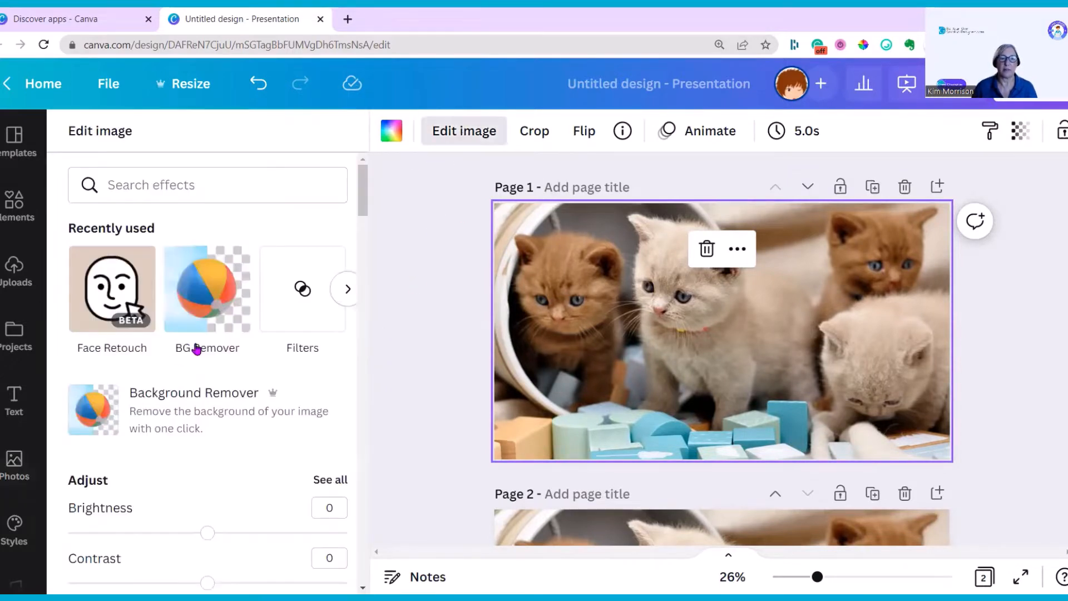
pyautogui.scroll(-1, 176, 361)
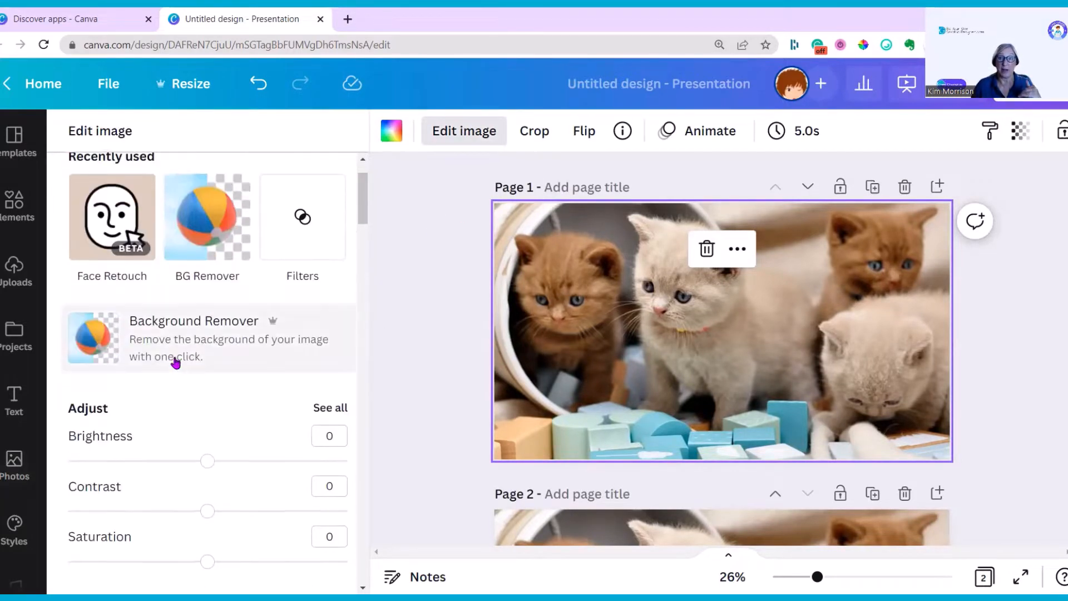
pyautogui.scroll(-8, 176, 363)
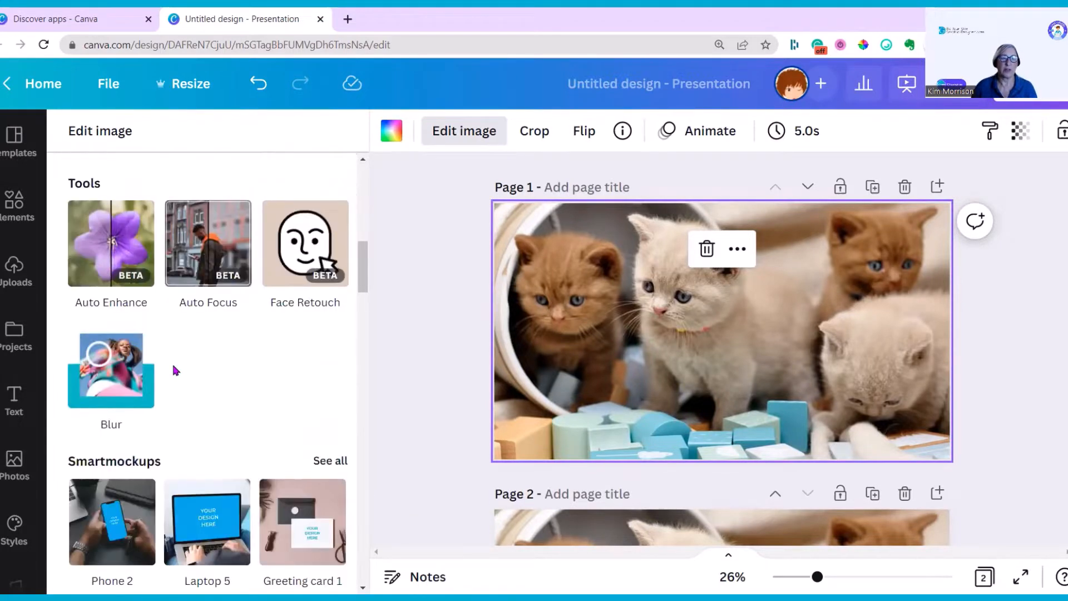
pyautogui.scroll(-6, 173, 371)
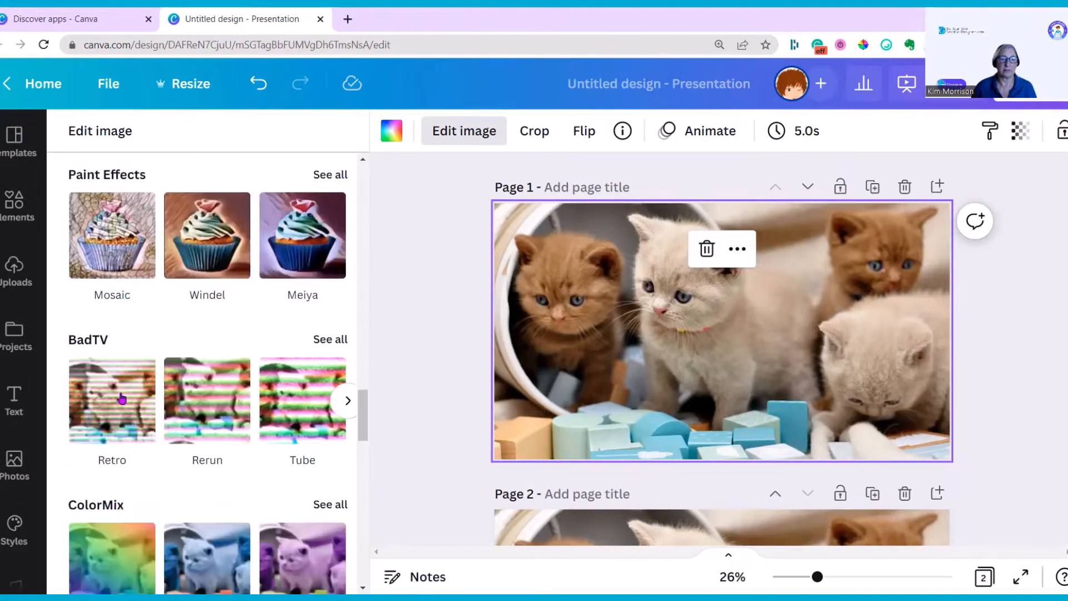
pyautogui.click(330, 340)
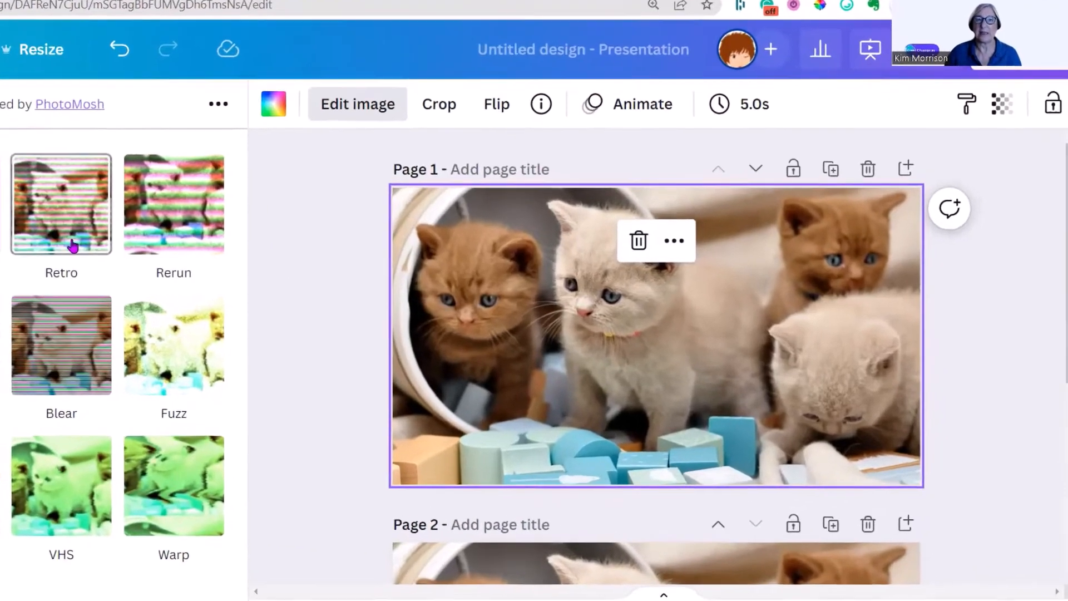
# Apply the Retro BadTV preset and set Thick distort to 4.2, Fine distort to 5.3 and Roll speed to 1
pyautogui.click(73, 245)
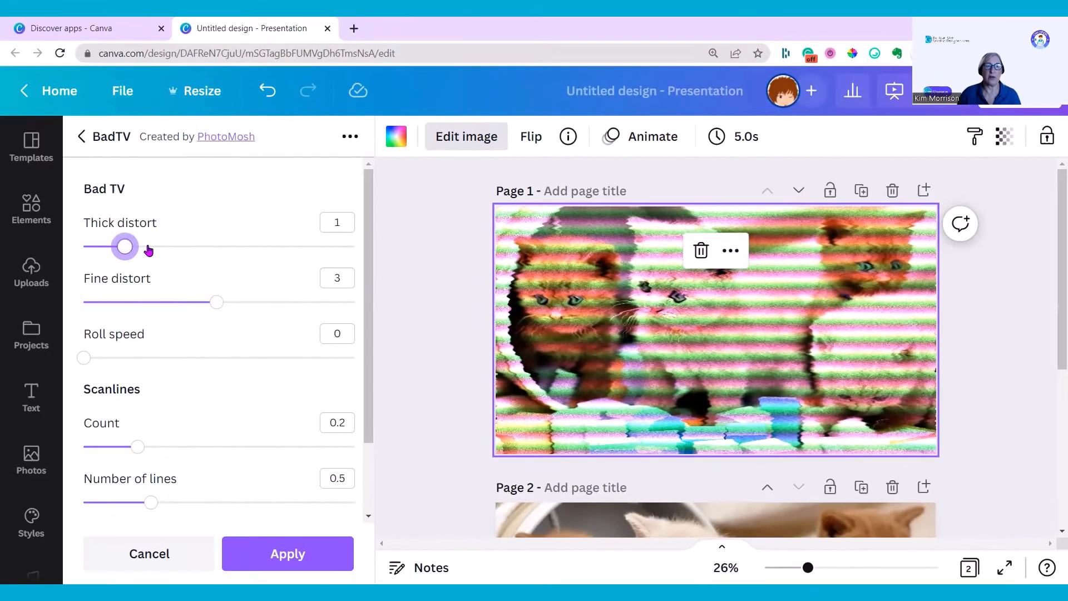
pyautogui.moveTo(148, 248); pyautogui.dragTo(272, 246)
pyautogui.click(305, 302)
pyautogui.moveTo(306, 302)
pyautogui.mouseDown()
pyautogui.moveTo(289, 301)
pyautogui.moveTo(323, 302)
pyautogui.mouseUp()
pyautogui.moveTo(83, 359); pyautogui.dragTo(174, 356)
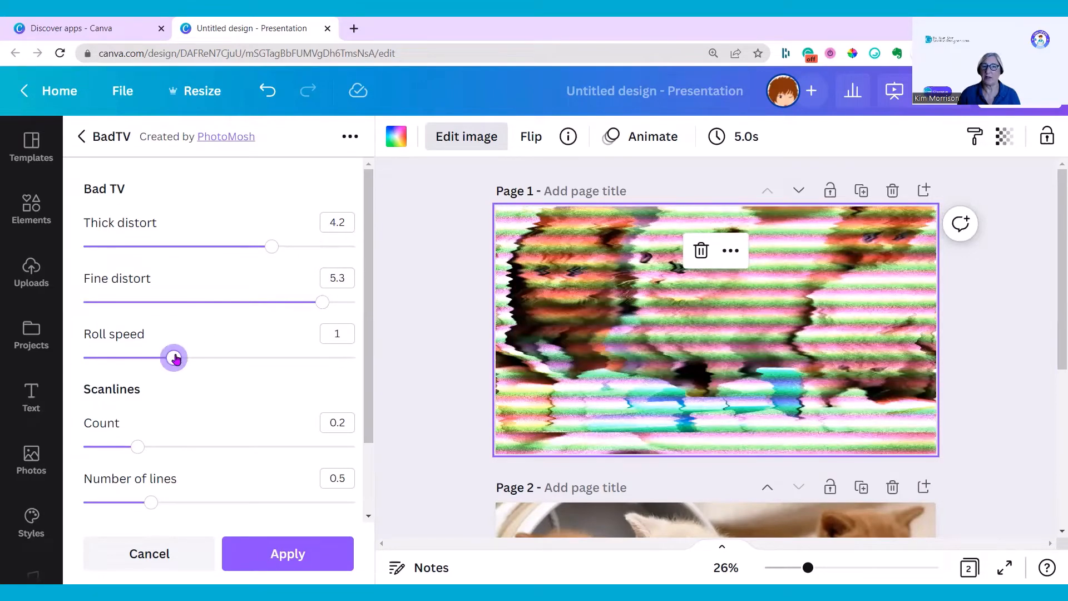
# Set the scanlines Count to 0.57, Number of lines to 0.65 and Noisiness to 0.48
pyautogui.scroll(-2, 139, 414)
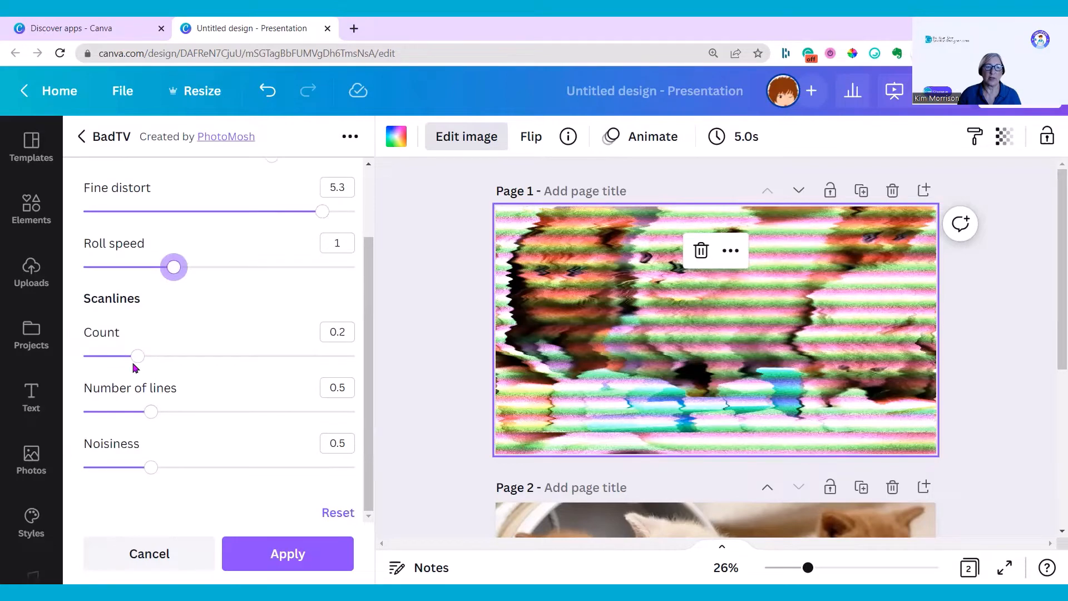
pyautogui.moveTo(139, 362); pyautogui.dragTo(238, 356)
pyautogui.click(207, 411)
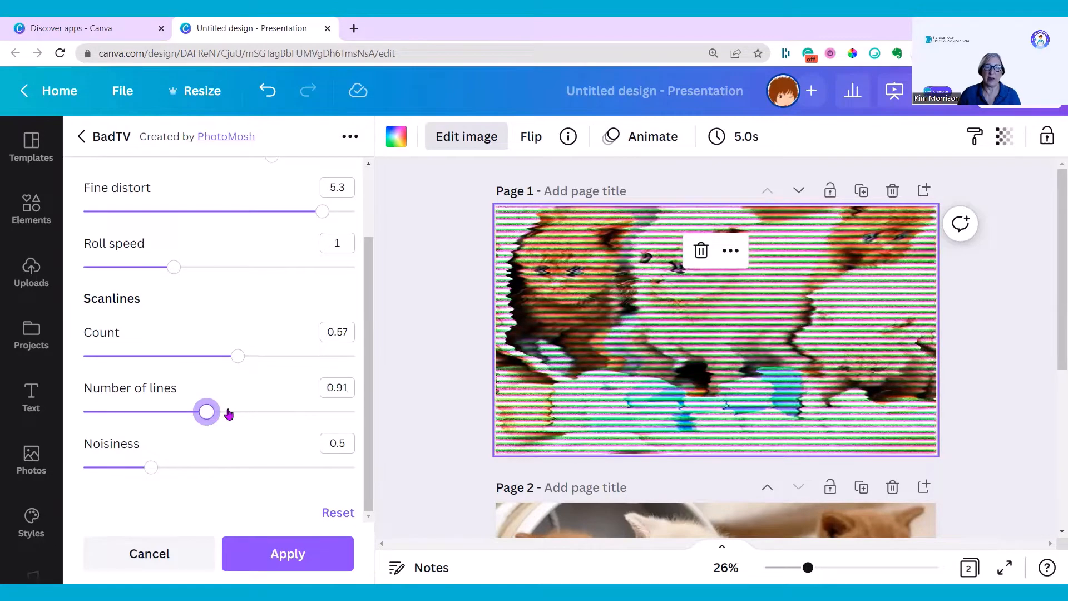
pyautogui.click(278, 412)
pyautogui.moveTo(279, 412); pyautogui.dragTo(171, 412)
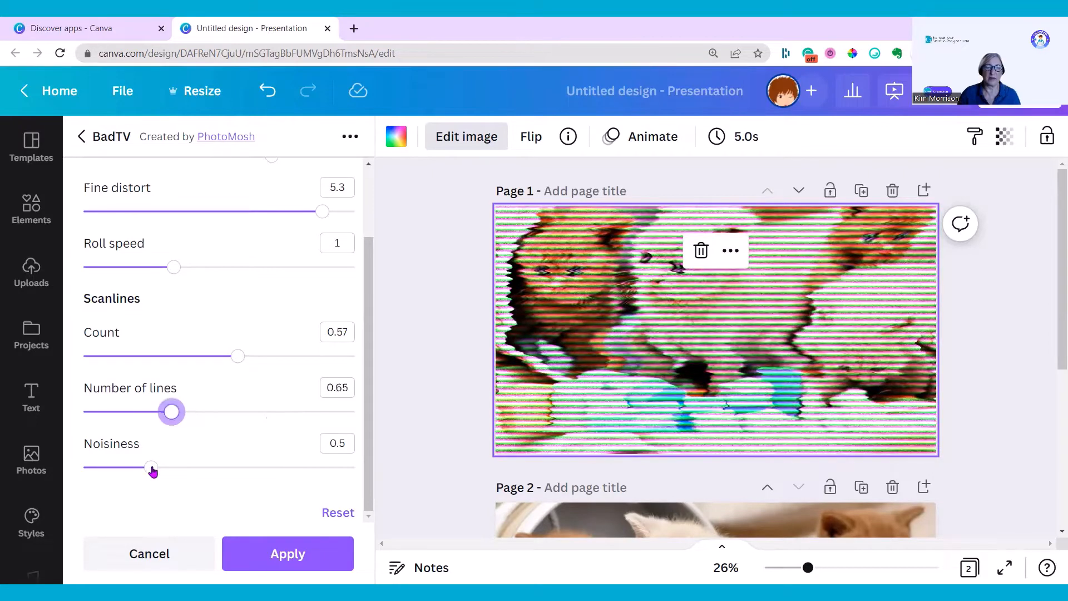
pyautogui.moveTo(153, 472); pyautogui.dragTo(199, 469)
pyautogui.moveTo(279, 473); pyautogui.dragTo(149, 473)
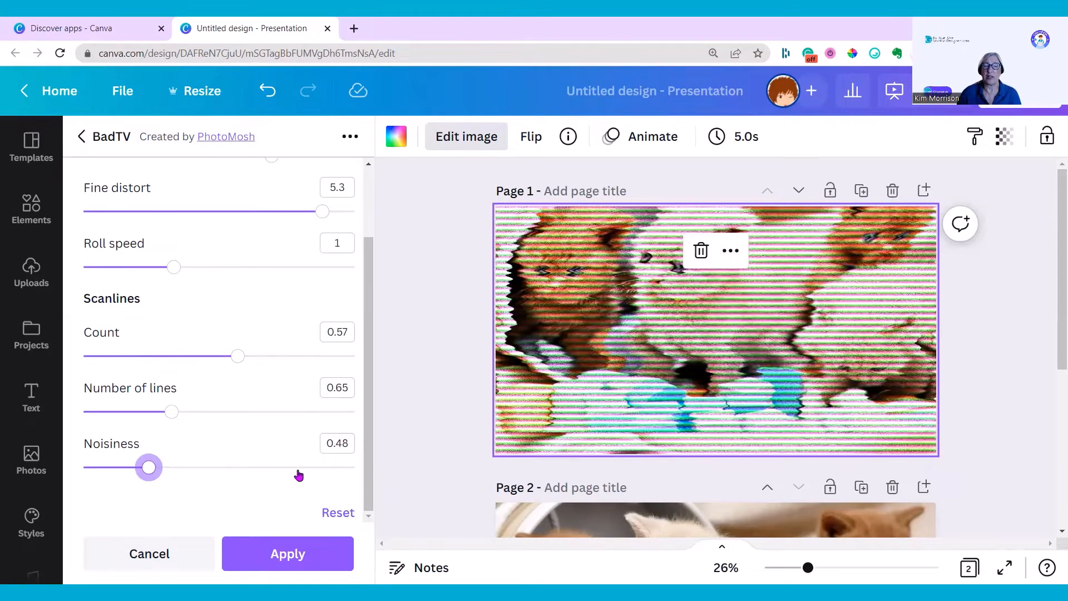
# Try the Rerun BadTV preset with Thick distort at 4.4 and a lowered scanline Count
pyautogui.click(82, 136)
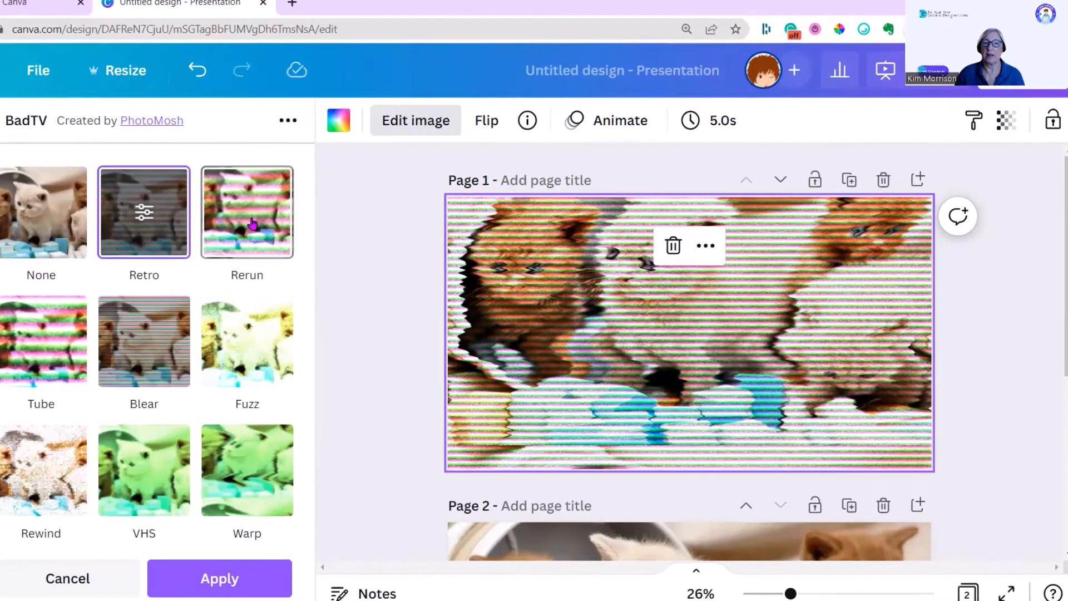
pyautogui.click(251, 224)
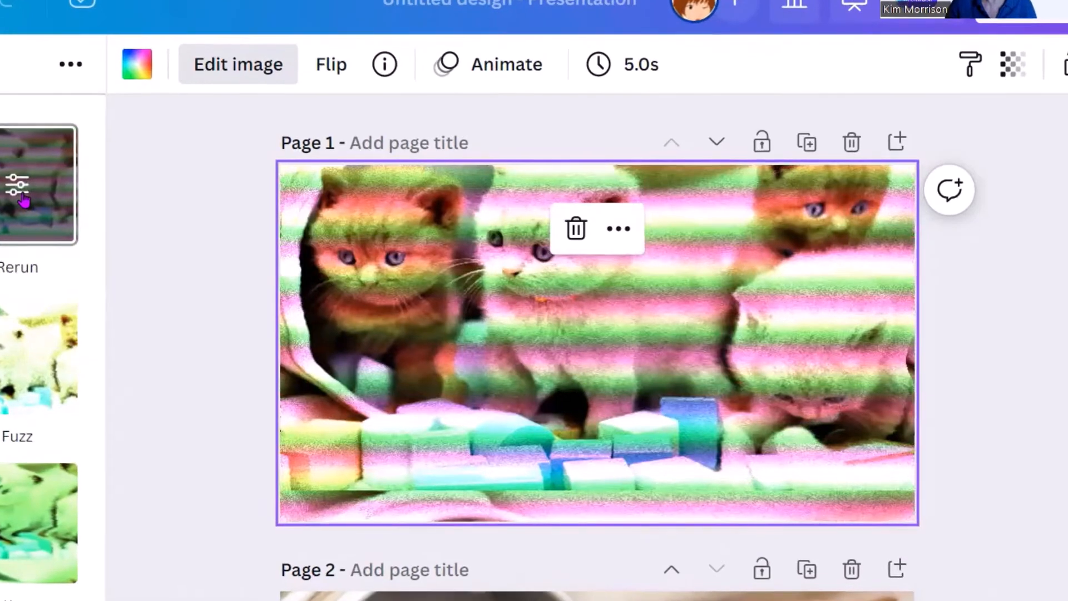
pyautogui.click(250, 212)
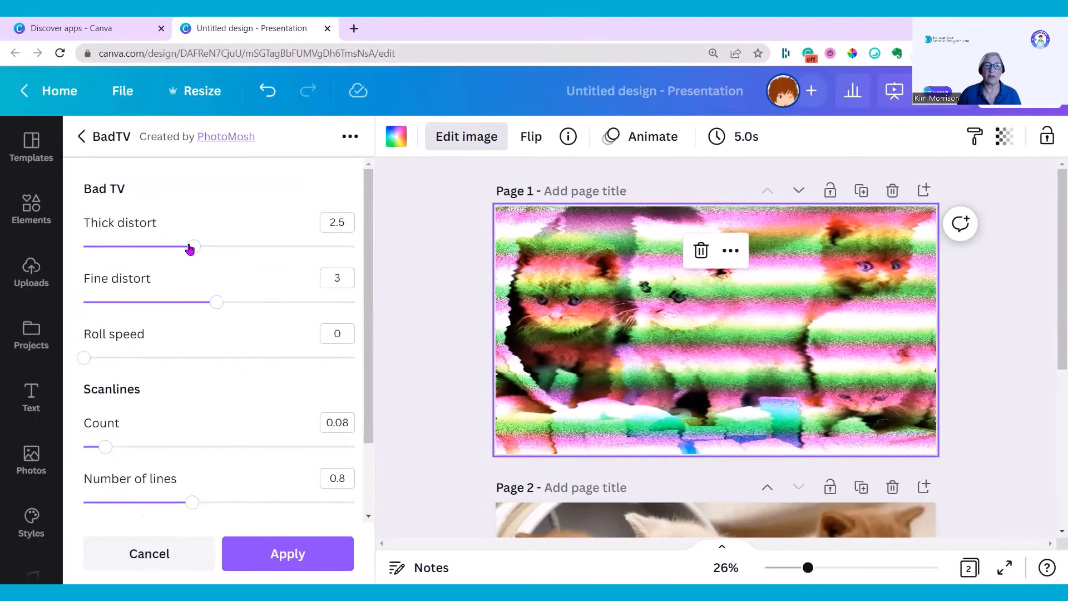
pyautogui.moveTo(193, 246); pyautogui.dragTo(280, 246)
pyautogui.click(215, 446)
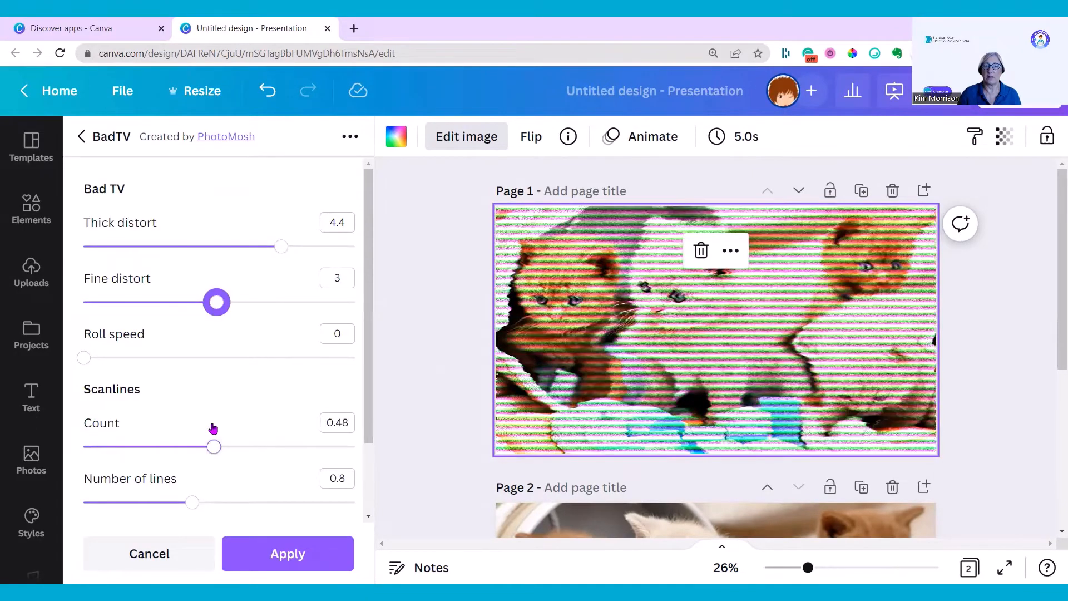
pyautogui.click(105, 446)
pyautogui.click(82, 138)
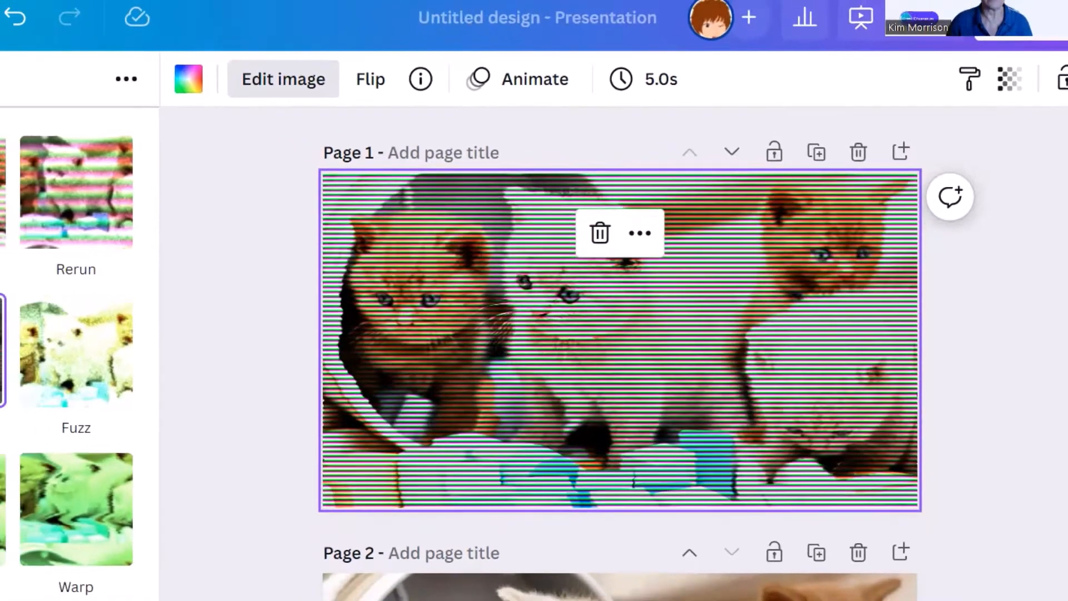
# Try the Fuzz and Rewind BadTV presets on the photo
pyautogui.click(214, 325)
pyautogui.moveTo(149, 303); pyautogui.dragTo(207, 312)
pyautogui.moveTo(170, 246); pyautogui.dragTo(322, 253)
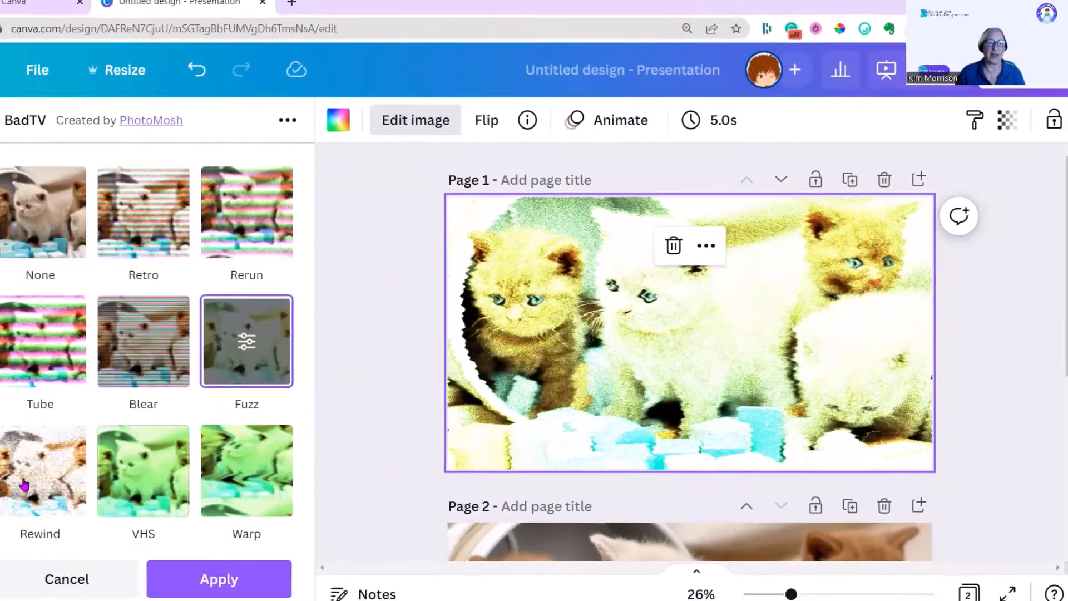
pyautogui.click(24, 485)
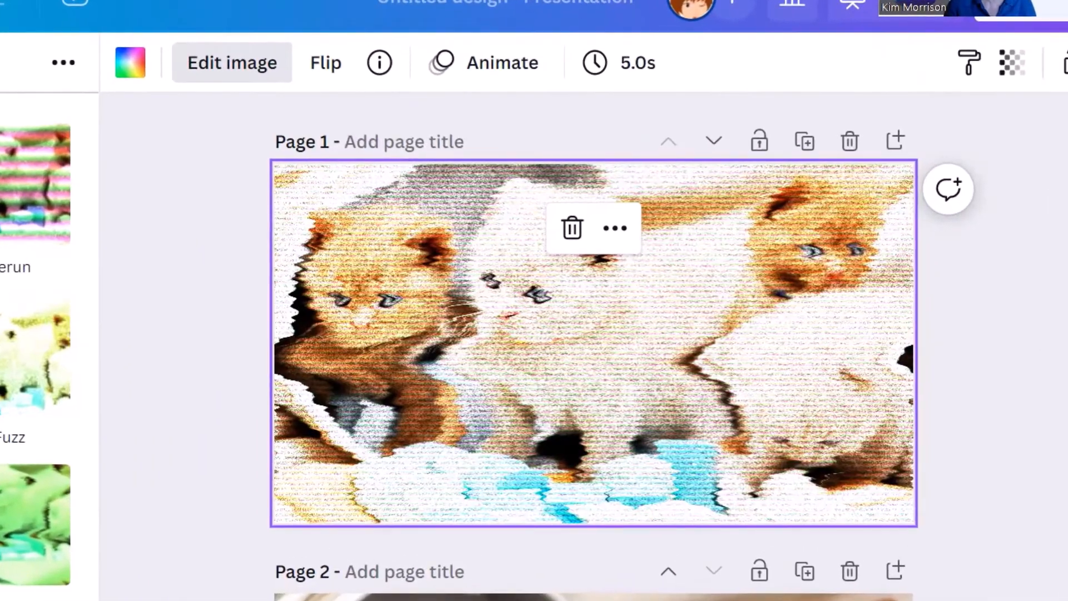
pyautogui.click(241, 300)
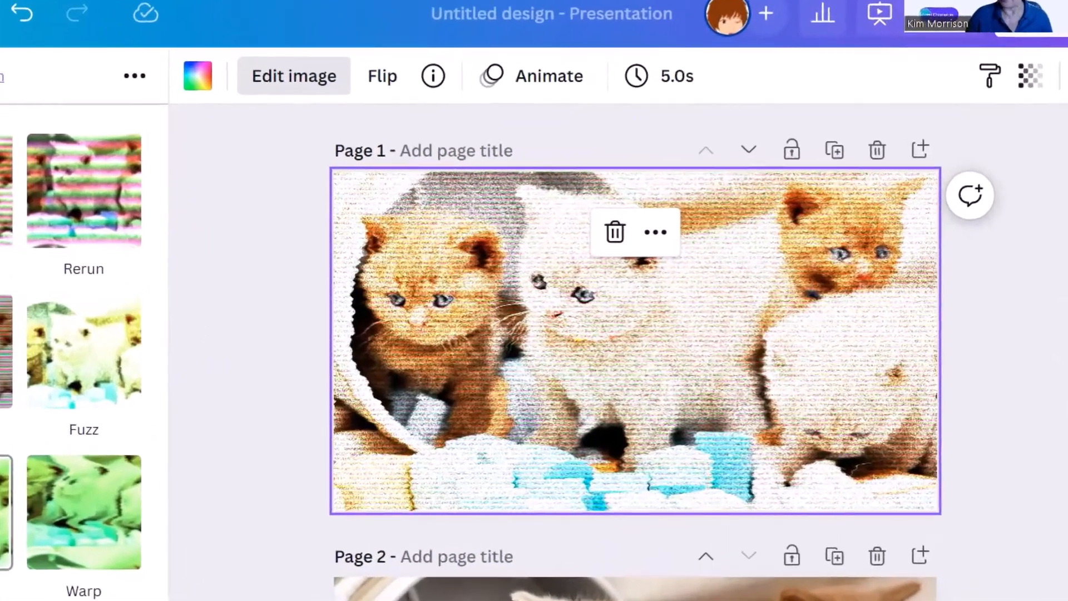
# Try the VHS preset with Thick distort at 2.3 and slightly less Fine distort, then the Warp preset
pyautogui.click(226, 462)
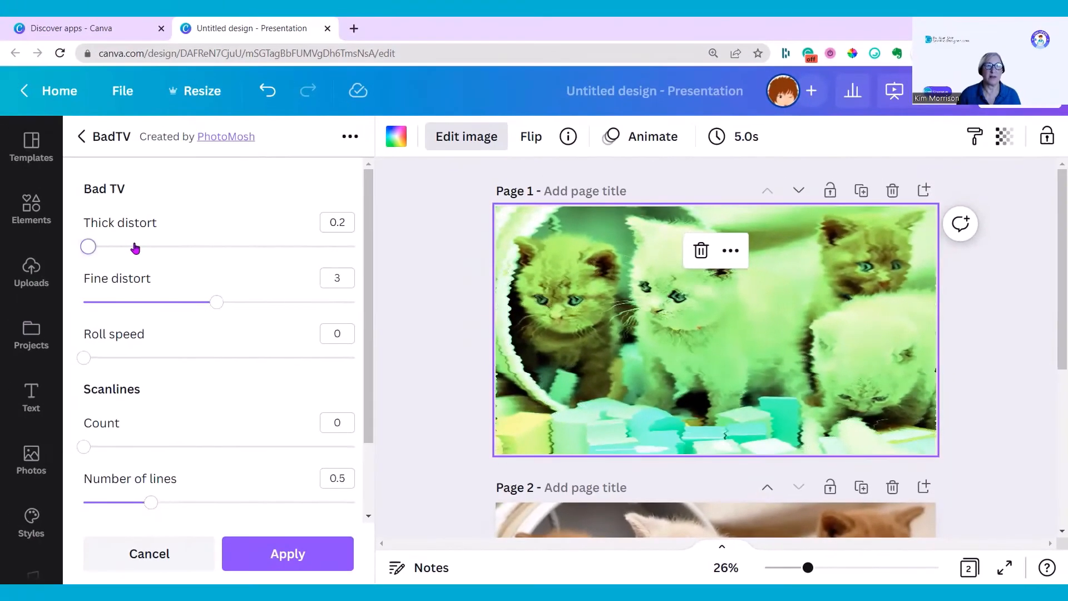
pyautogui.moveTo(88, 247); pyautogui.dragTo(184, 246)
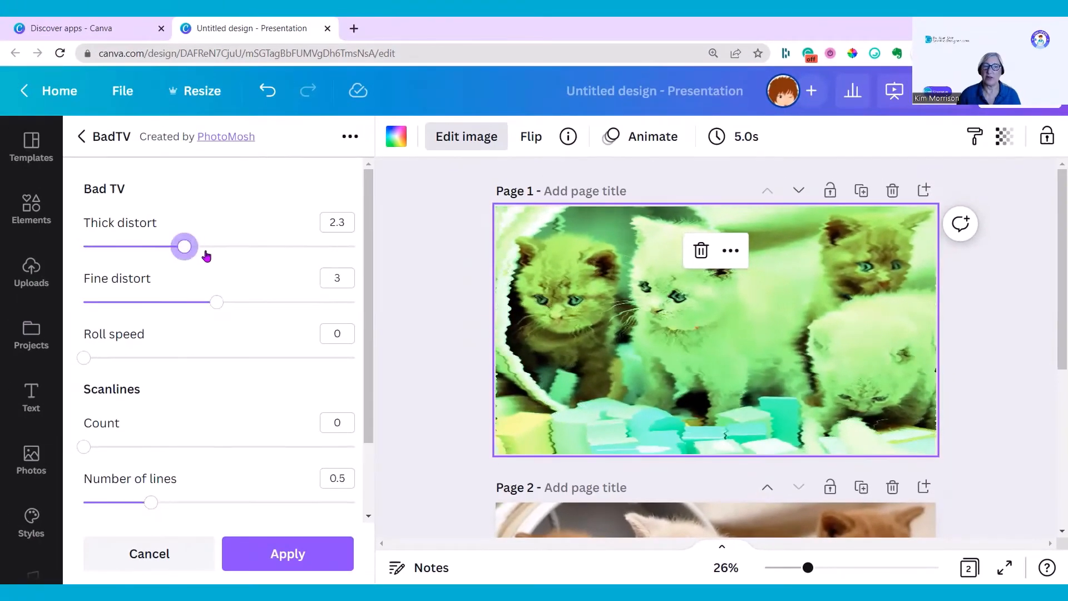
pyautogui.moveTo(216, 302); pyautogui.dragTo(199, 303)
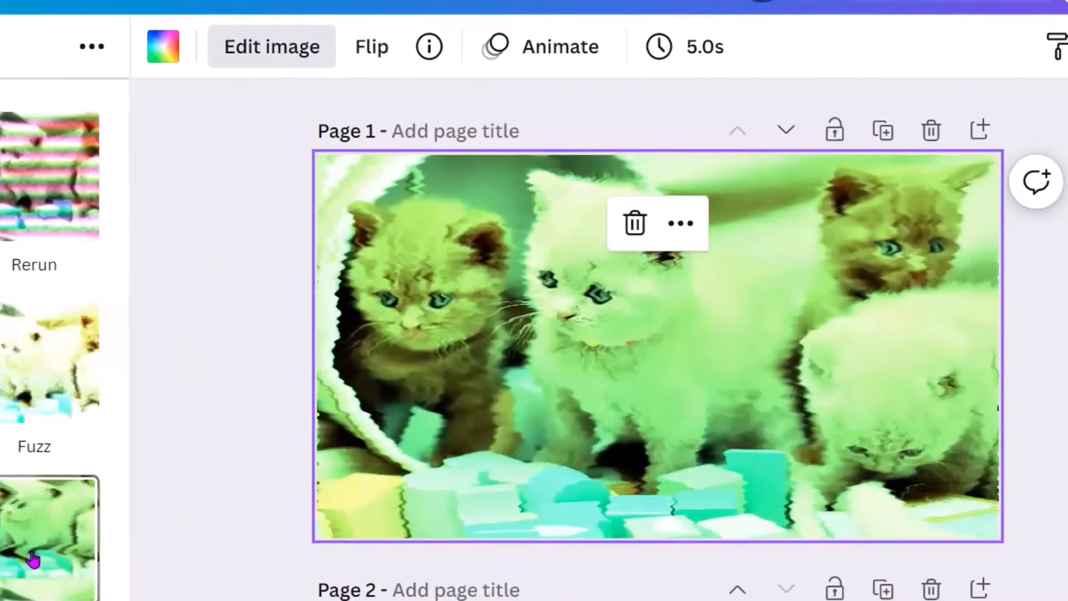
pyautogui.click(34, 559)
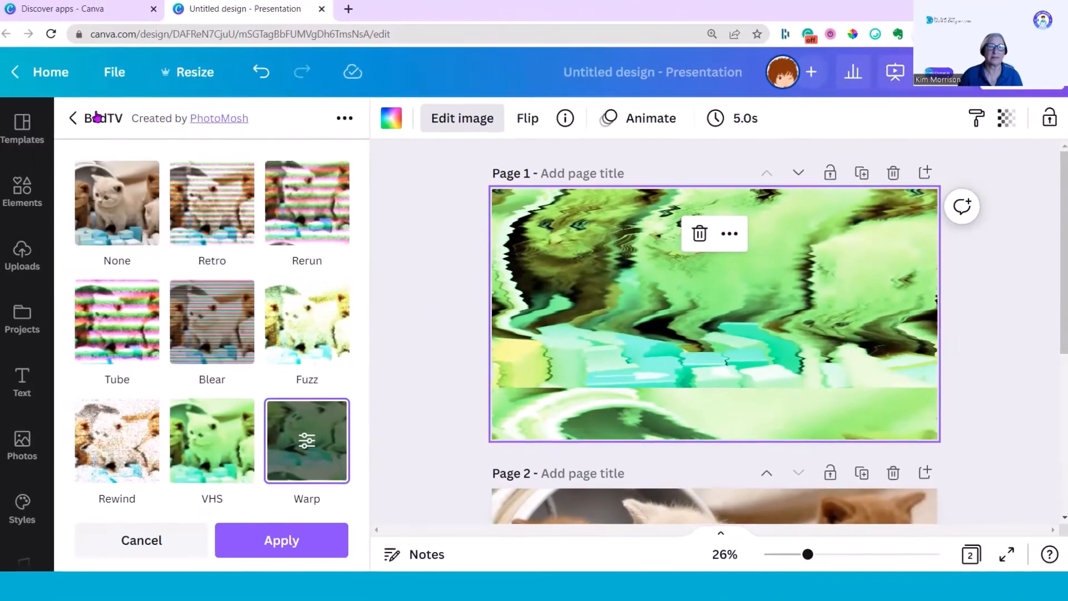
# Apply the Blear BadTV preset to the page 1 photo
pyautogui.scroll(-5, 204, 389)
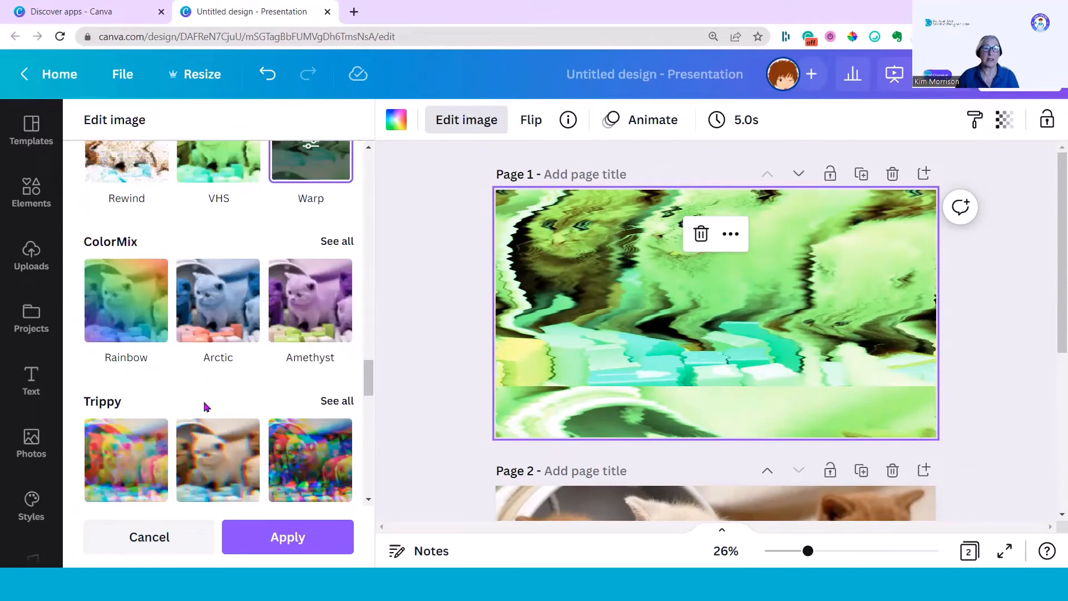
pyautogui.scroll(3, 264, 357)
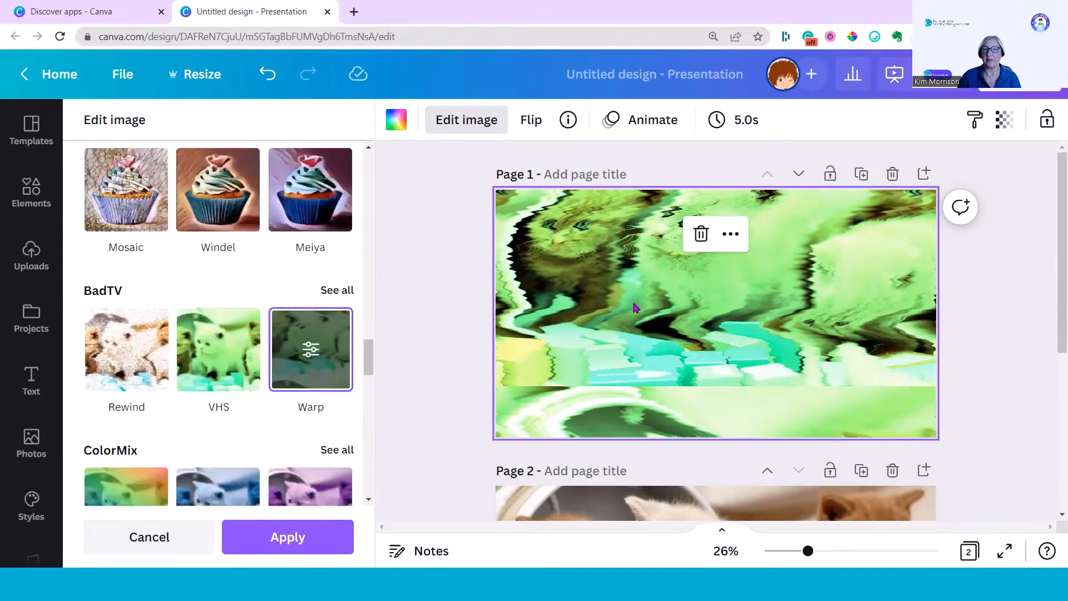
pyautogui.click(337, 290)
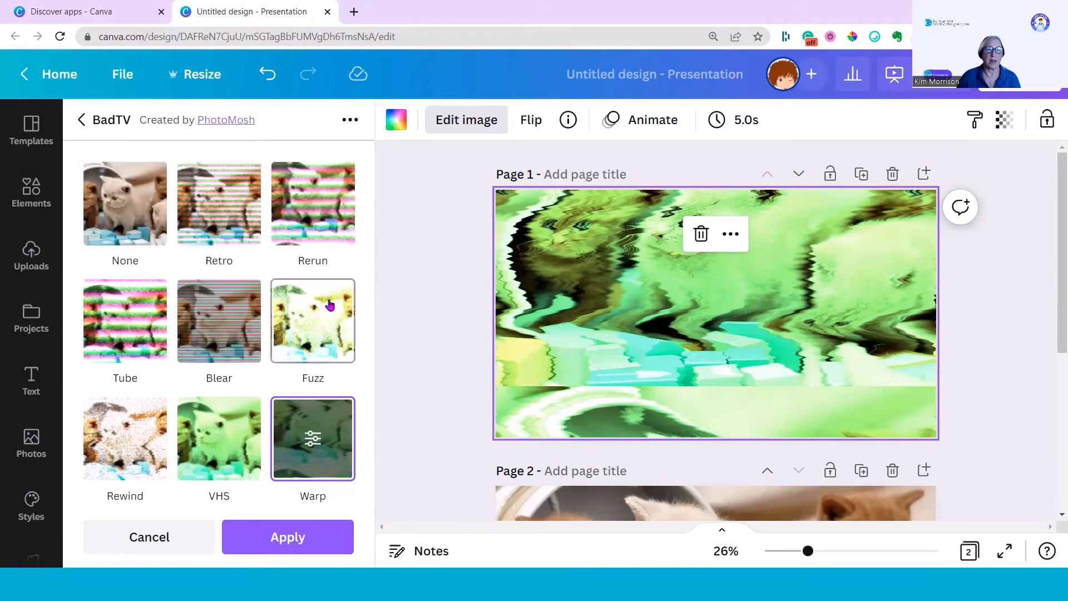
pyautogui.click(206, 336)
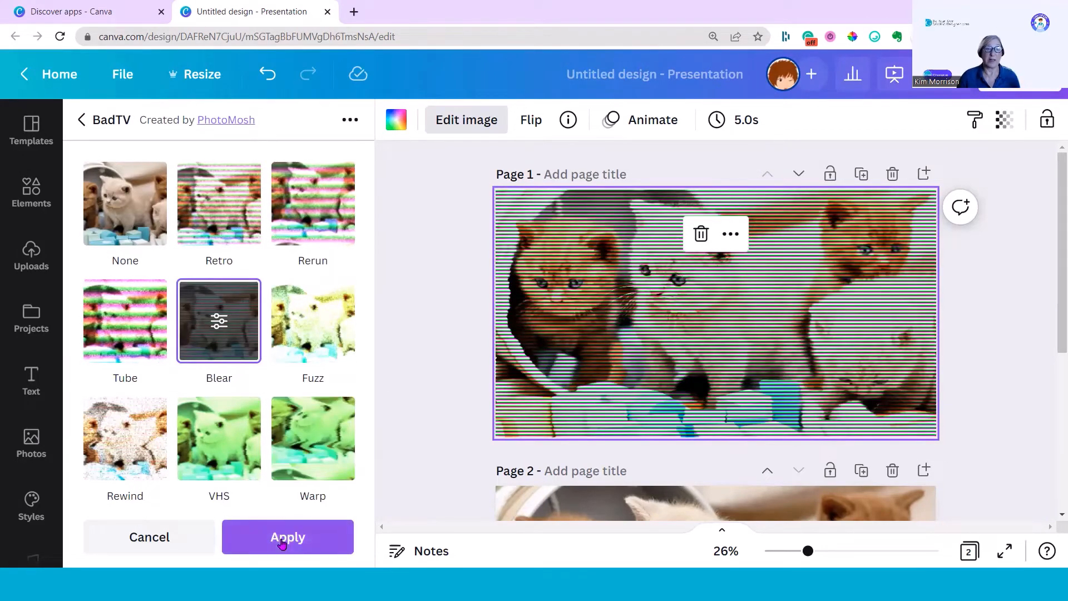
pyautogui.click(282, 537)
# Select the page 2 kitten photo and open the full set of Pixelate effects
pyautogui.scroll(-2, 426, 400)
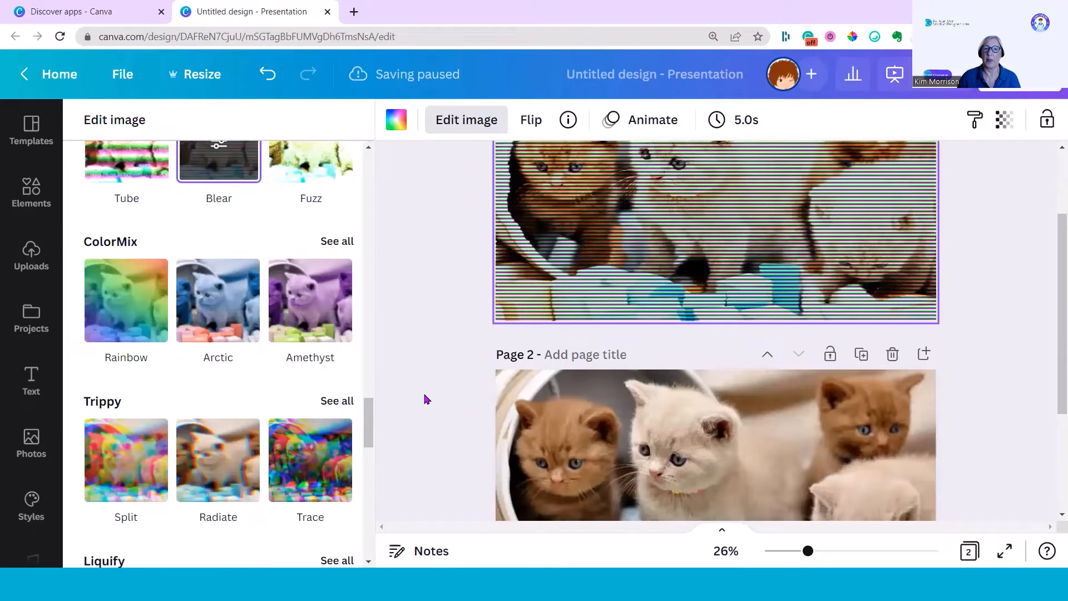
pyautogui.scroll(-3, 426, 399)
pyautogui.click(702, 321)
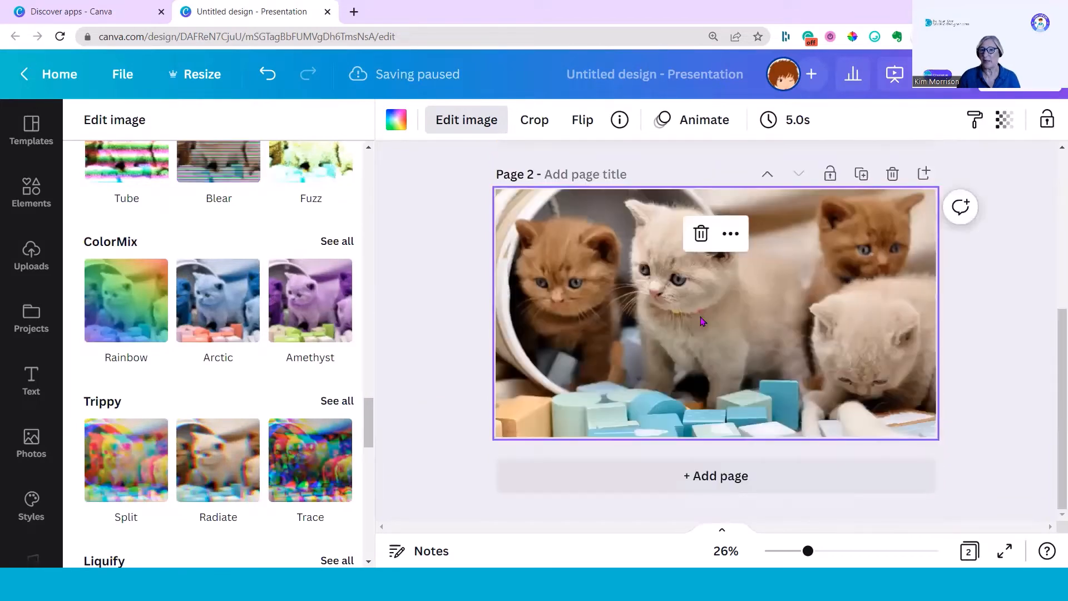
pyautogui.click(466, 120)
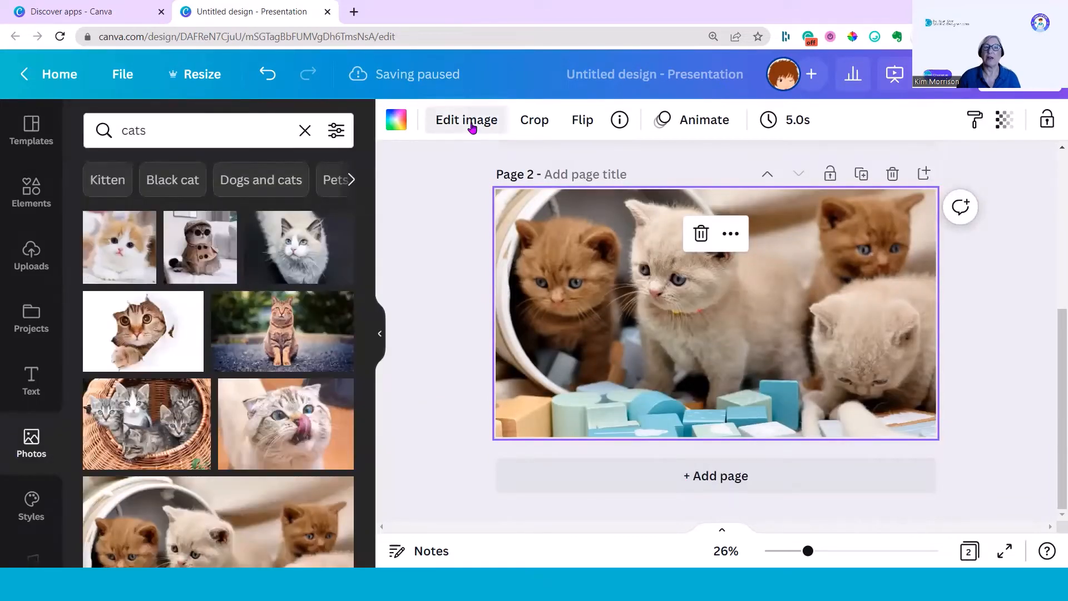
pyautogui.click(466, 120)
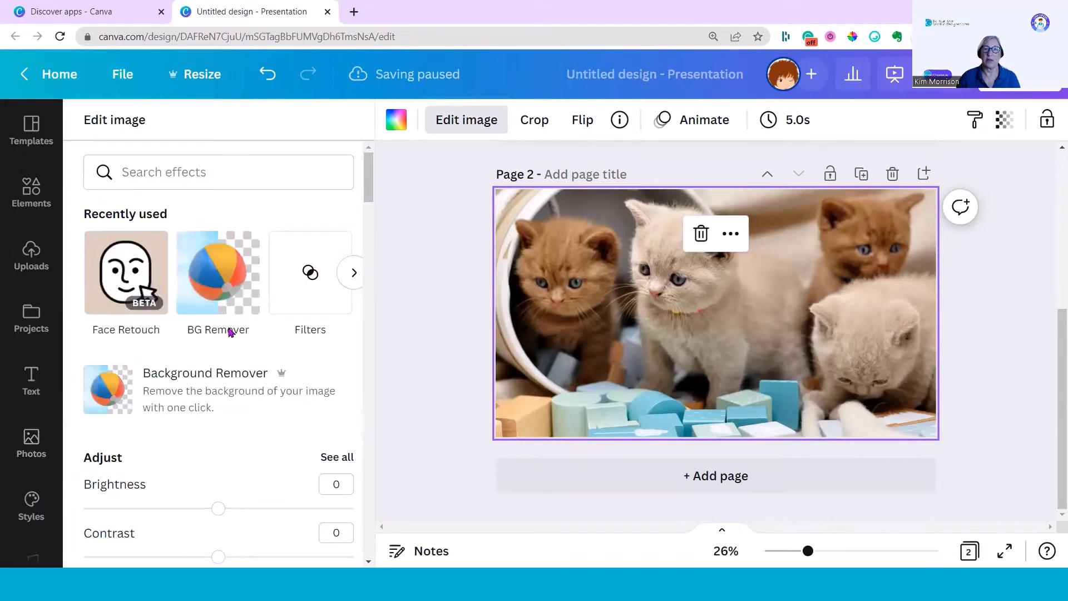
pyautogui.scroll(-3, 229, 335)
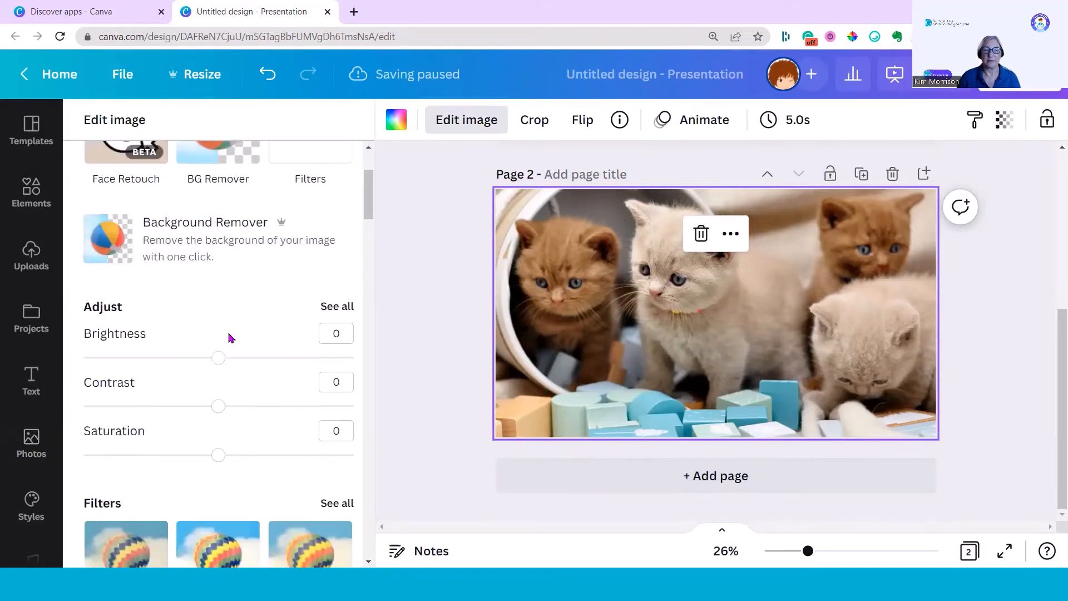
pyautogui.scroll(-9, 228, 338)
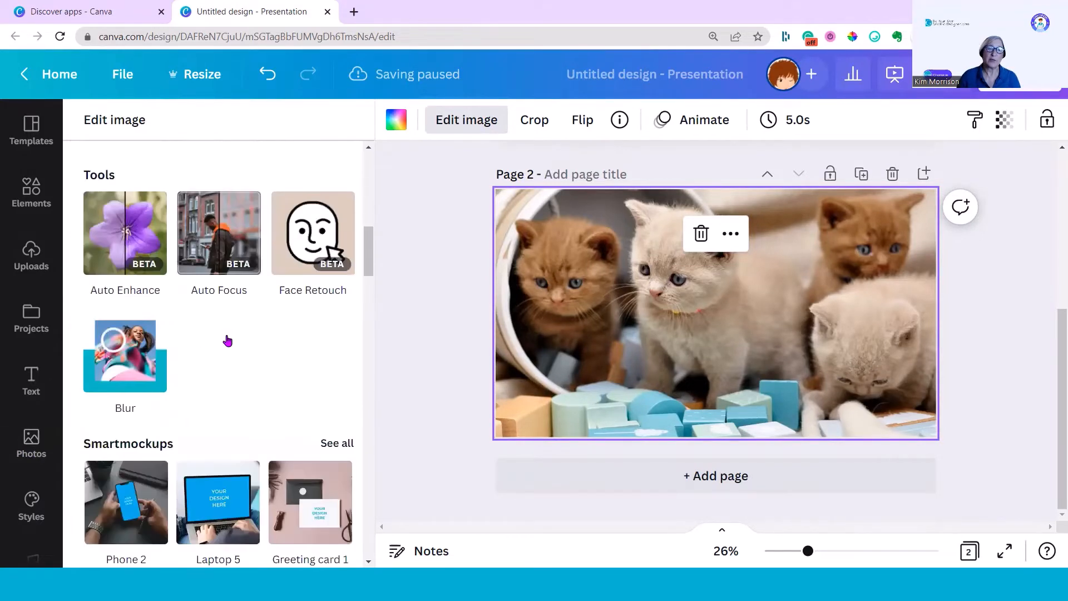
pyautogui.scroll(-6, 230, 340)
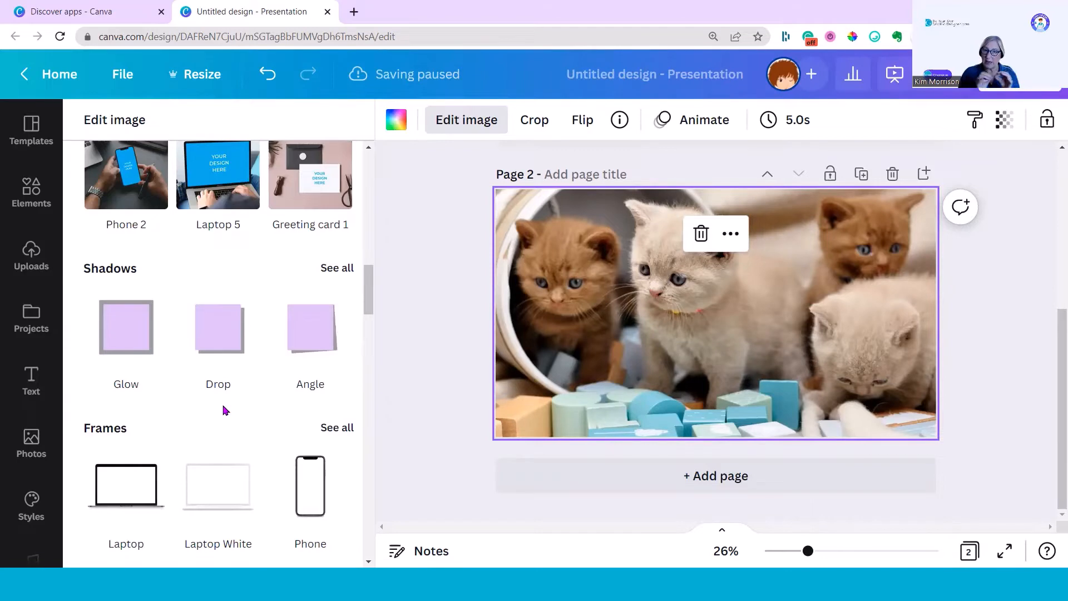
pyautogui.scroll(-8, 226, 410)
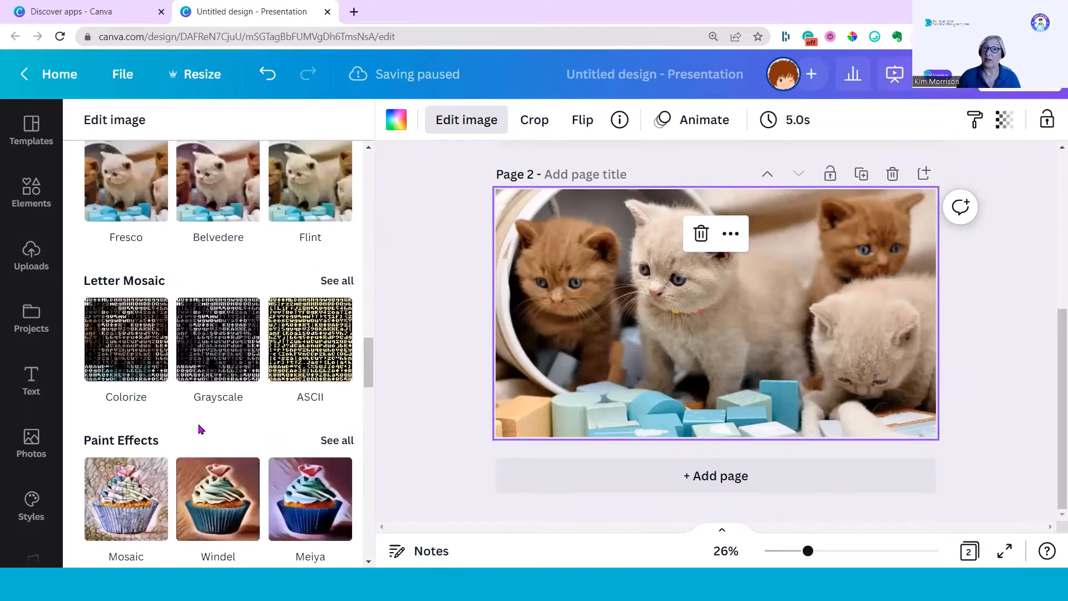
pyautogui.scroll(-2, 201, 429)
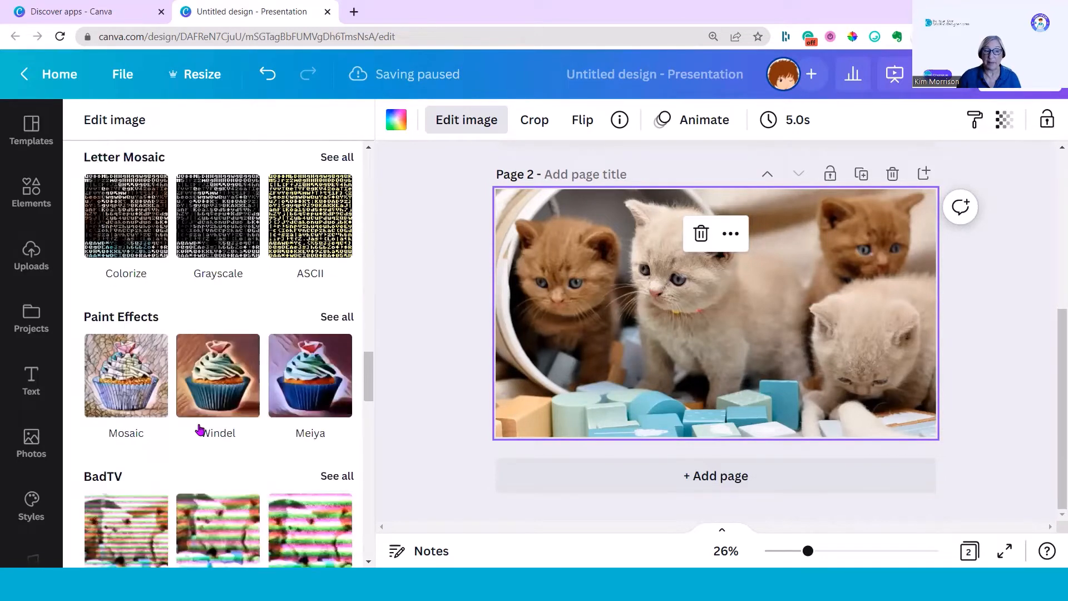
pyautogui.scroll(-4, 199, 429)
pyautogui.scroll(-10, 199, 429)
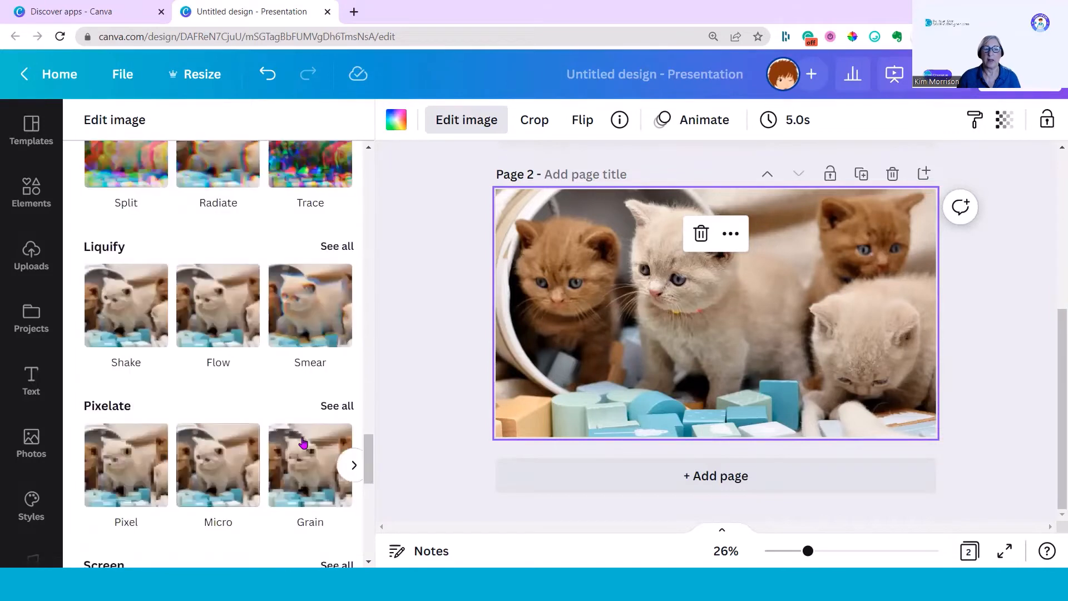
pyautogui.click(336, 407)
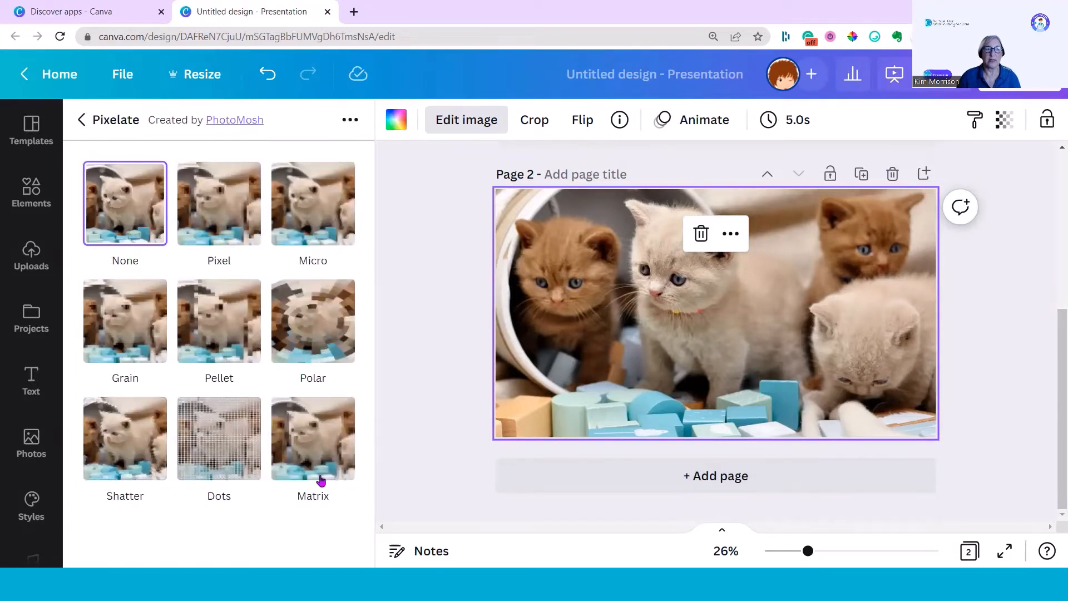
# Try the Pixel preset with Horizontal Pixels at 159 and Vertical Pixels at 130
pyautogui.click(251, 265)
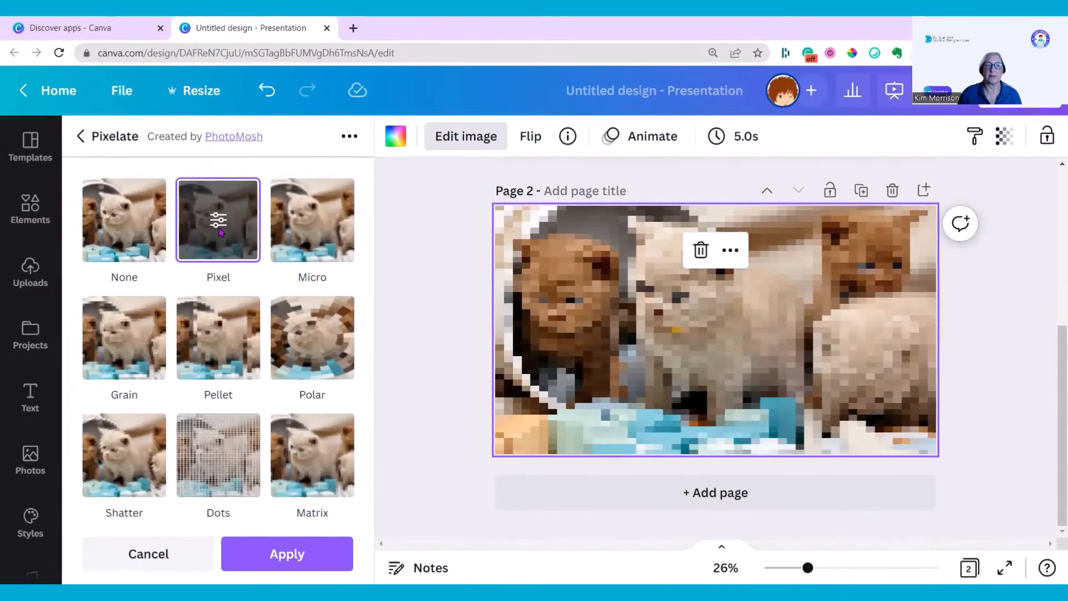
pyautogui.click(218, 217)
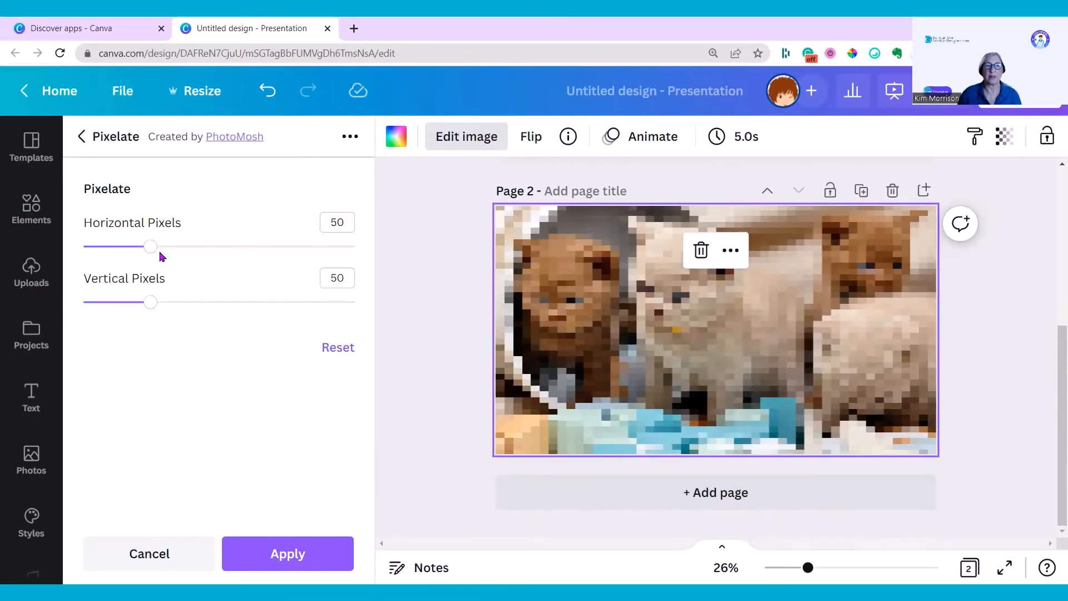
pyautogui.moveTo(151, 247); pyautogui.dragTo(245, 245)
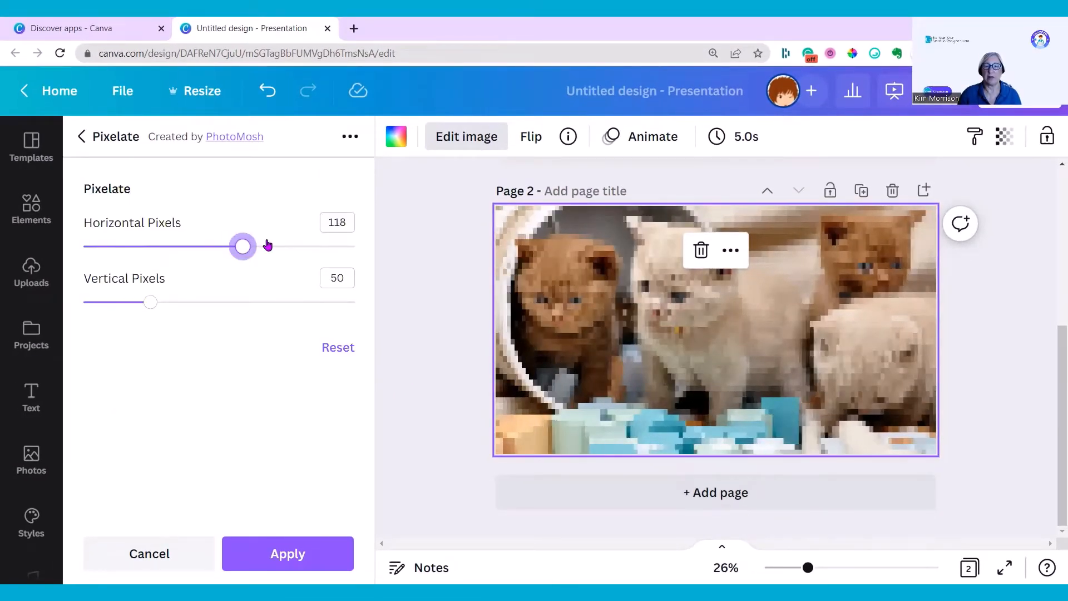
pyautogui.click(267, 245)
pyautogui.moveTo(149, 302); pyautogui.dragTo(243, 302)
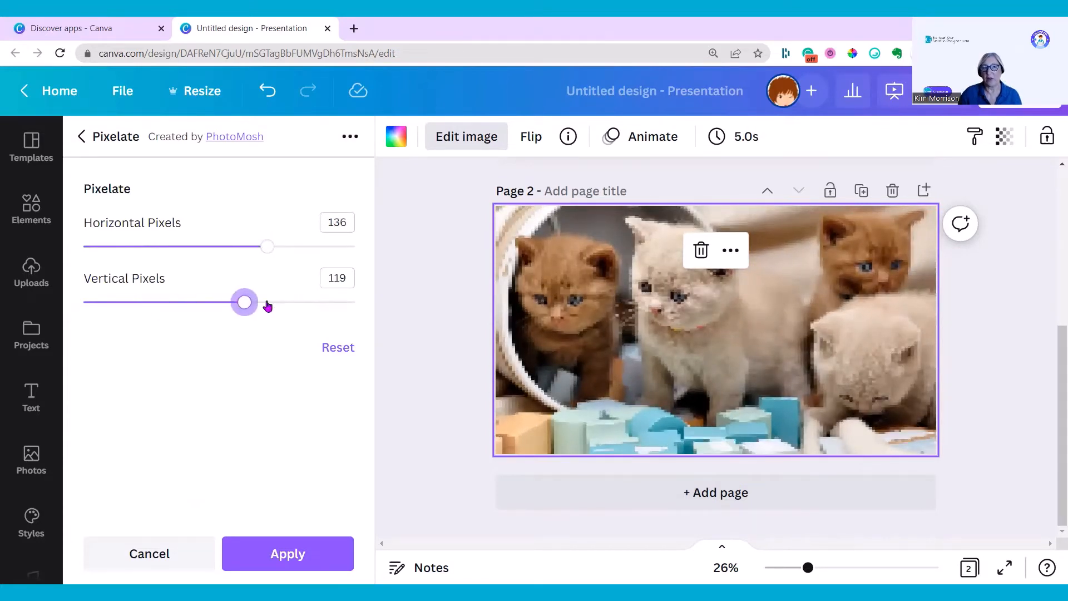
pyautogui.click(329, 304)
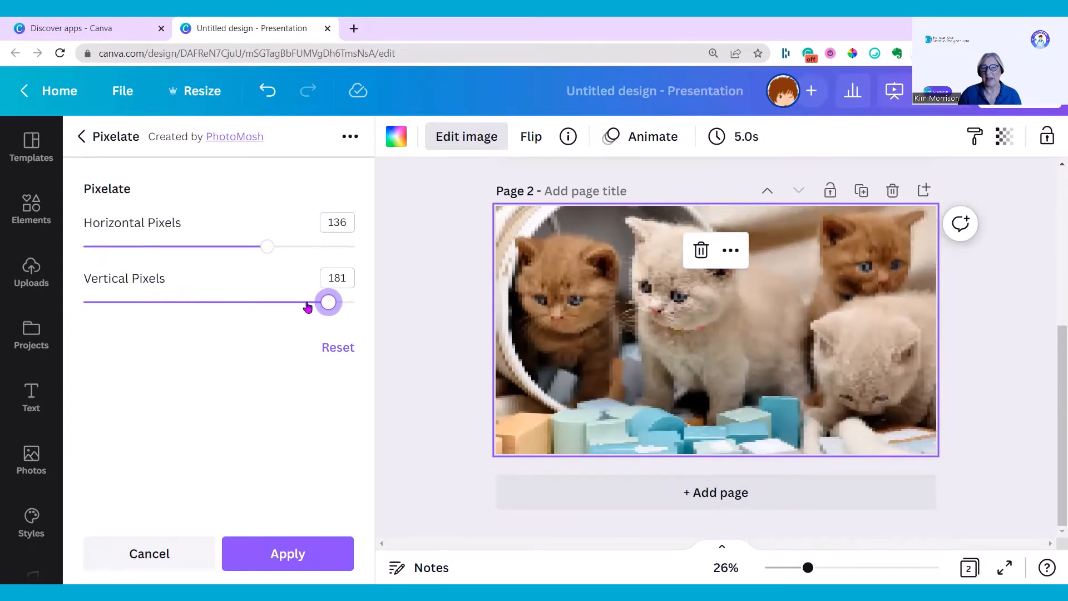
pyautogui.moveTo(328, 303); pyautogui.dragTo(201, 278)
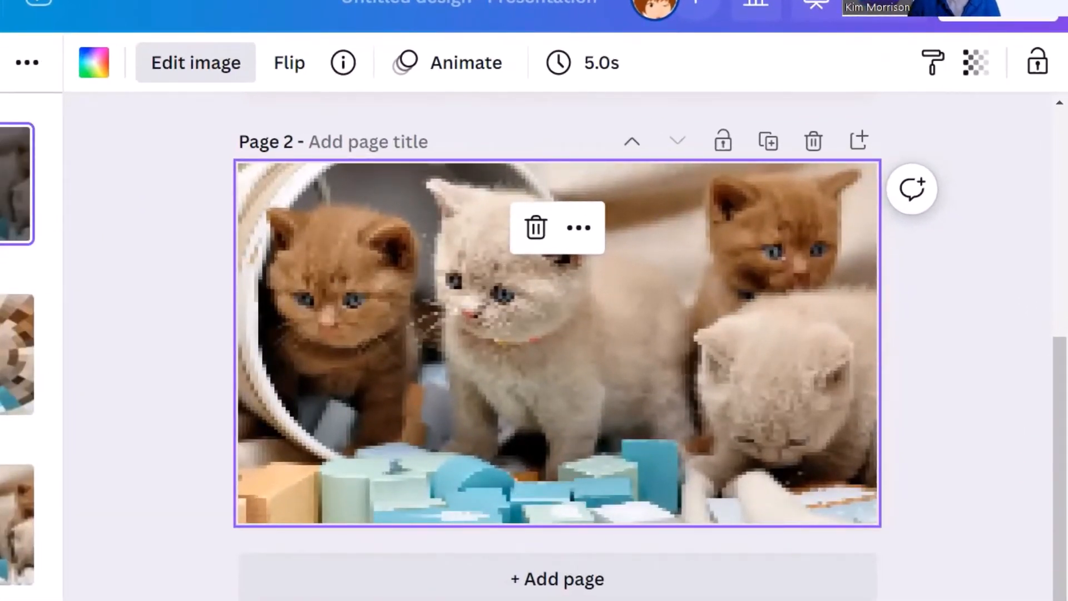
pyautogui.click(12, 187)
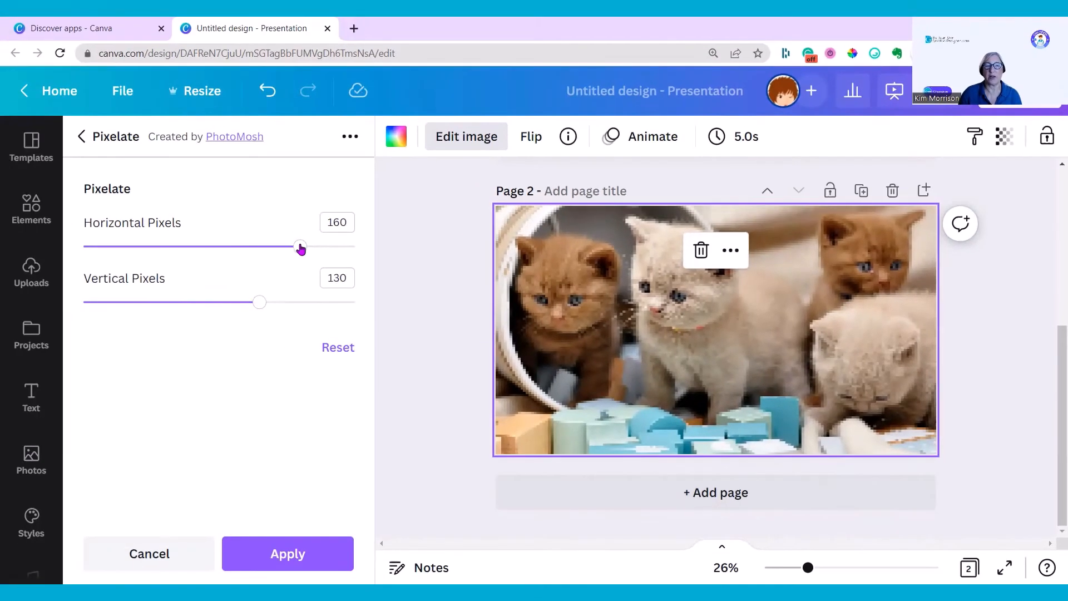
pyautogui.moveTo(300, 248)
pyautogui.mouseDown()
pyautogui.moveTo(344, 247)
pyautogui.moveTo(313, 249)
pyautogui.mouseUp()
pyautogui.moveTo(303, 249)
pyautogui.mouseDown()
pyautogui.moveTo(328, 246)
pyautogui.moveTo(279, 247)
pyautogui.moveTo(316, 247)
pyautogui.mouseUp()
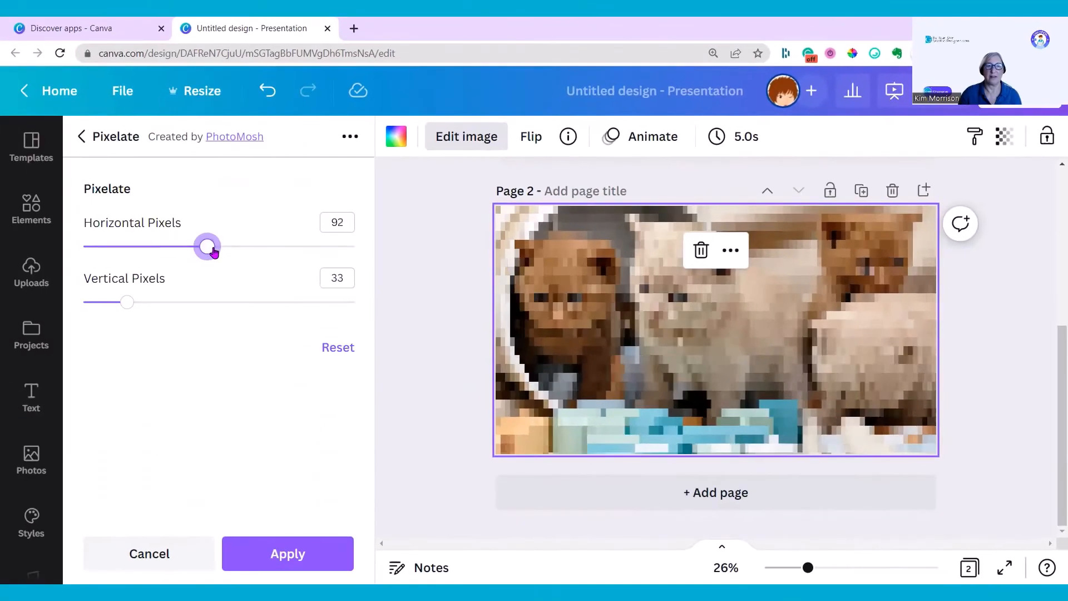
pyautogui.moveTo(207, 245); pyautogui.dragTo(262, 247)
pyautogui.click(298, 251)
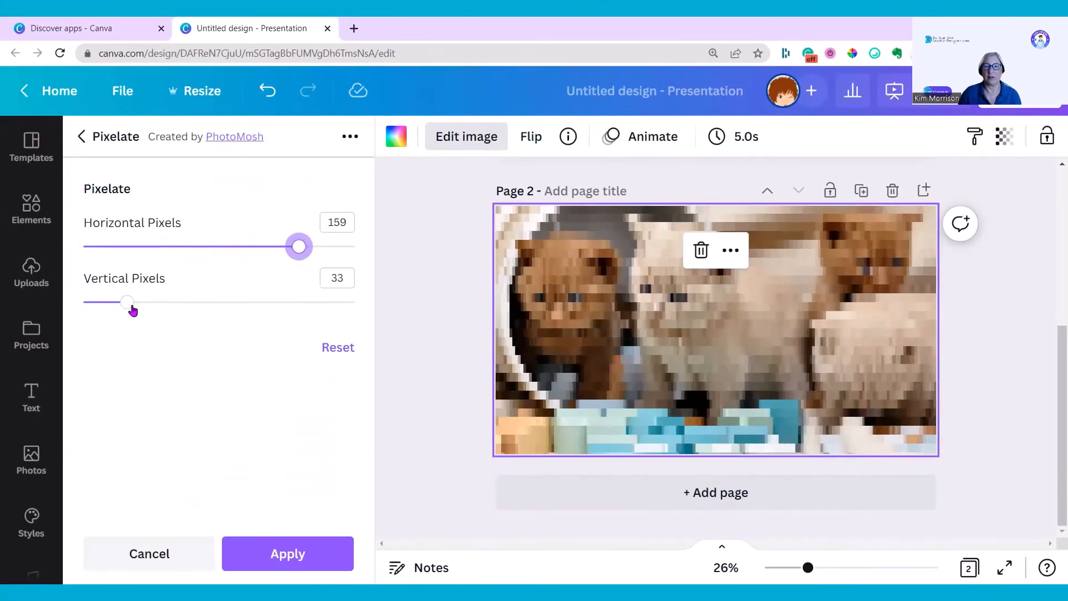
pyautogui.moveTo(130, 306); pyautogui.dragTo(228, 306)
pyautogui.click(259, 303)
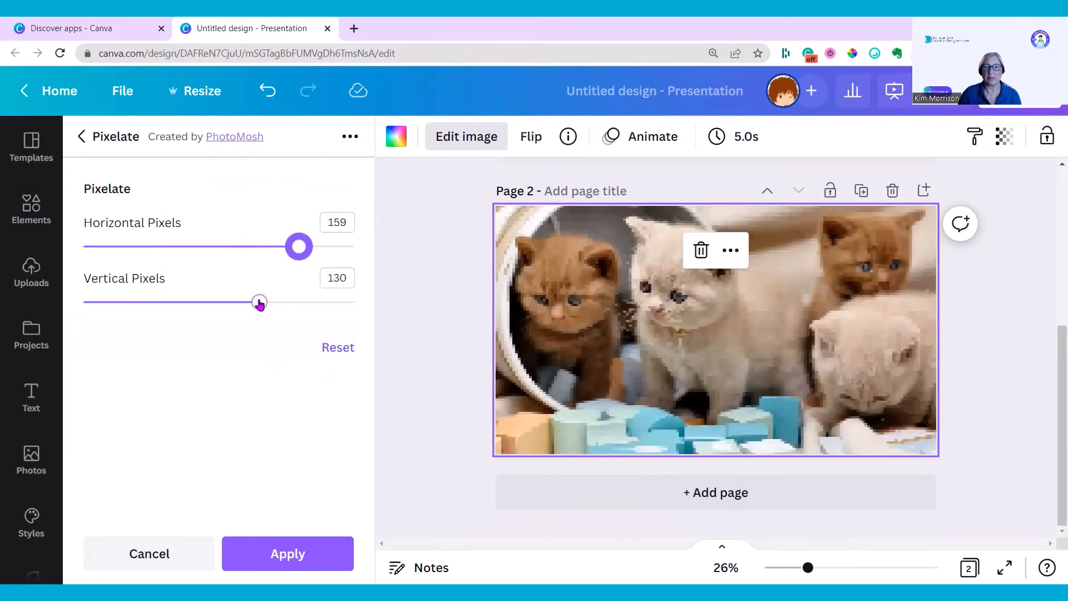
# Try the Polar preset with a smaller Radius and fewer Segments
pyautogui.click(84, 137)
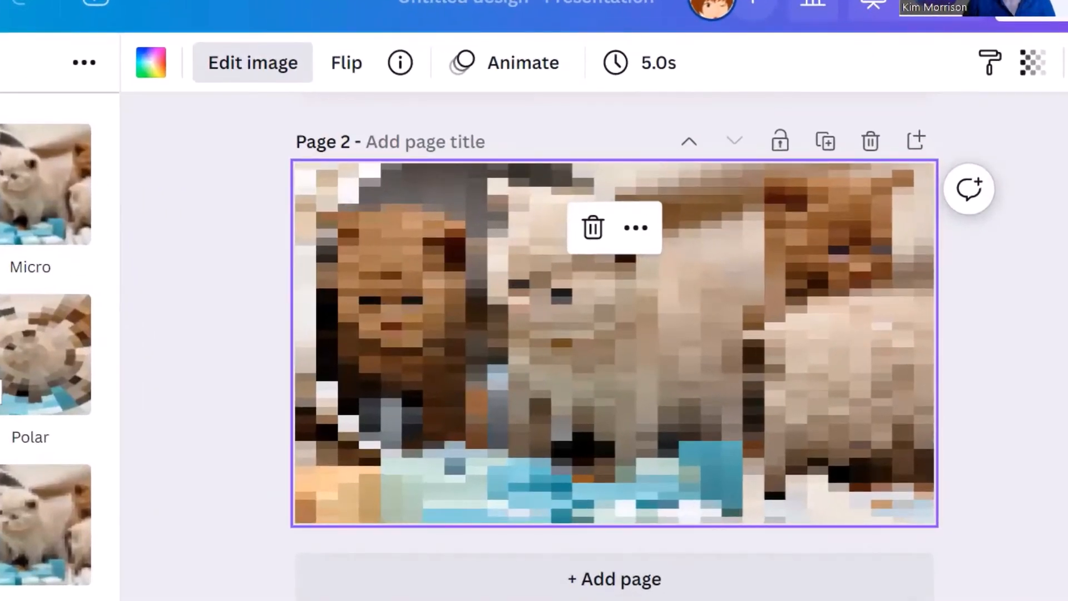
pyautogui.click(21, 375)
pyautogui.click(25, 367)
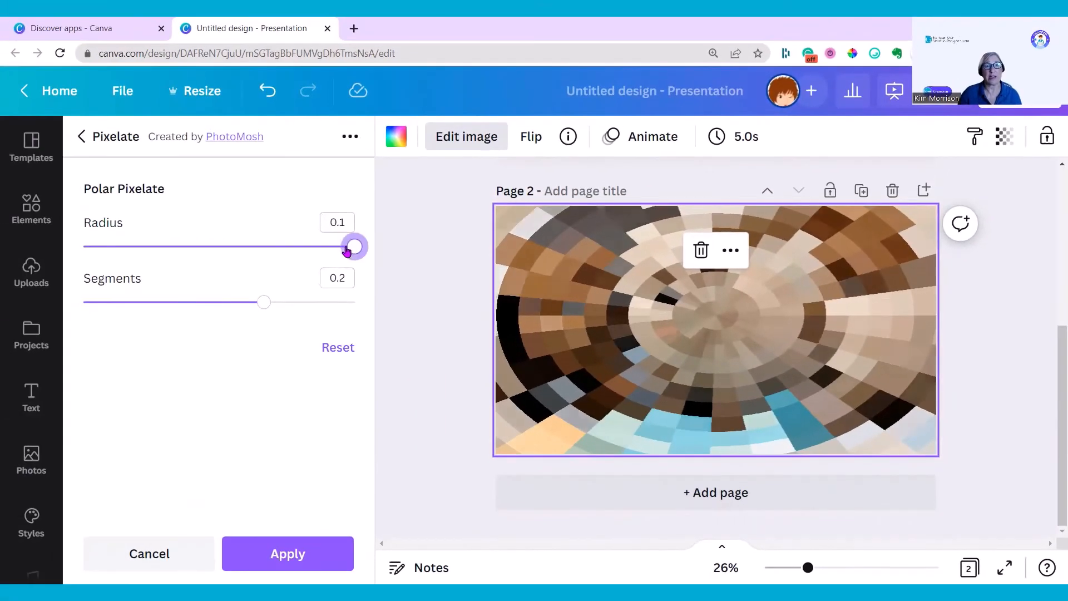
pyautogui.moveTo(346, 250); pyautogui.dragTo(190, 249)
pyautogui.moveTo(263, 302); pyautogui.dragTo(186, 302)
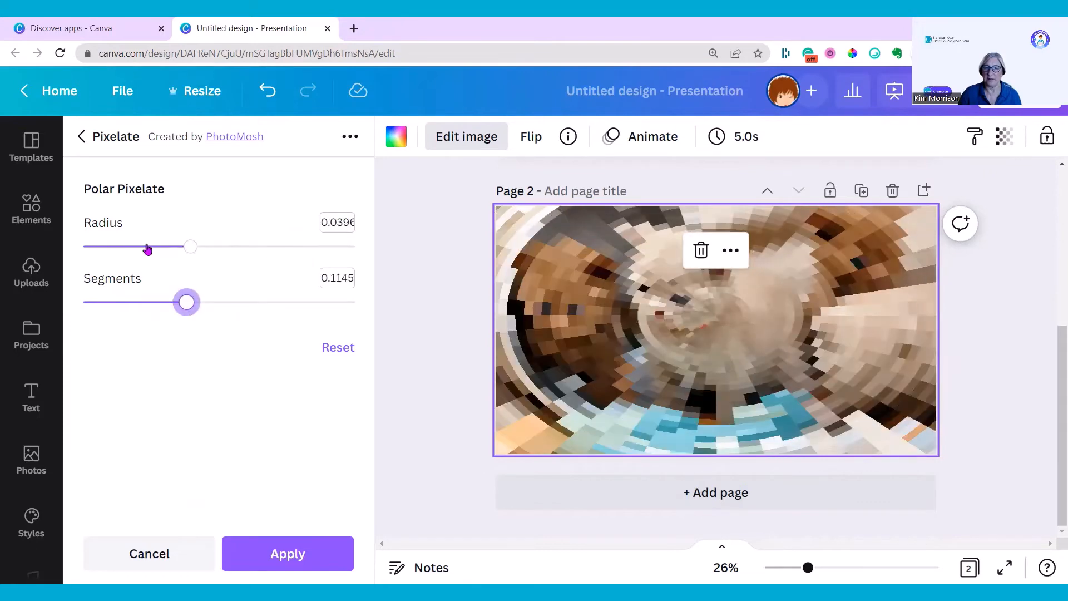
pyautogui.moveTo(148, 249); pyautogui.dragTo(129, 257)
pyautogui.click(126, 246)
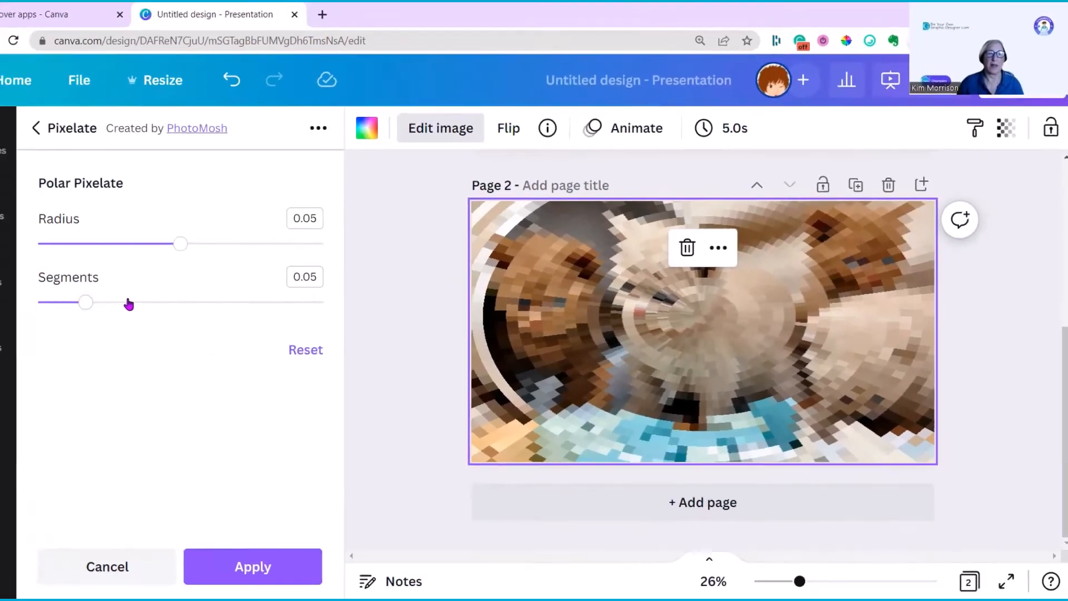
pyautogui.moveTo(126, 302)
pyautogui.mouseDown()
pyautogui.moveTo(205, 301)
pyautogui.moveTo(146, 302)
pyautogui.mouseUp()
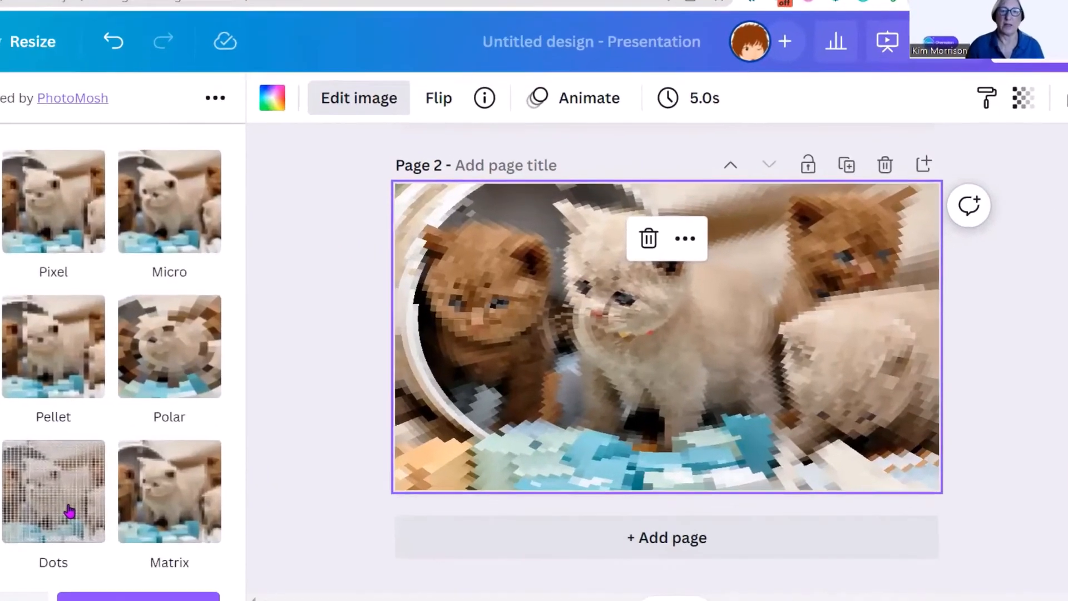
# Try the Dots Pixelate preset and adjust its three sliders
pyautogui.click(69, 511)
pyautogui.click(69, 511)
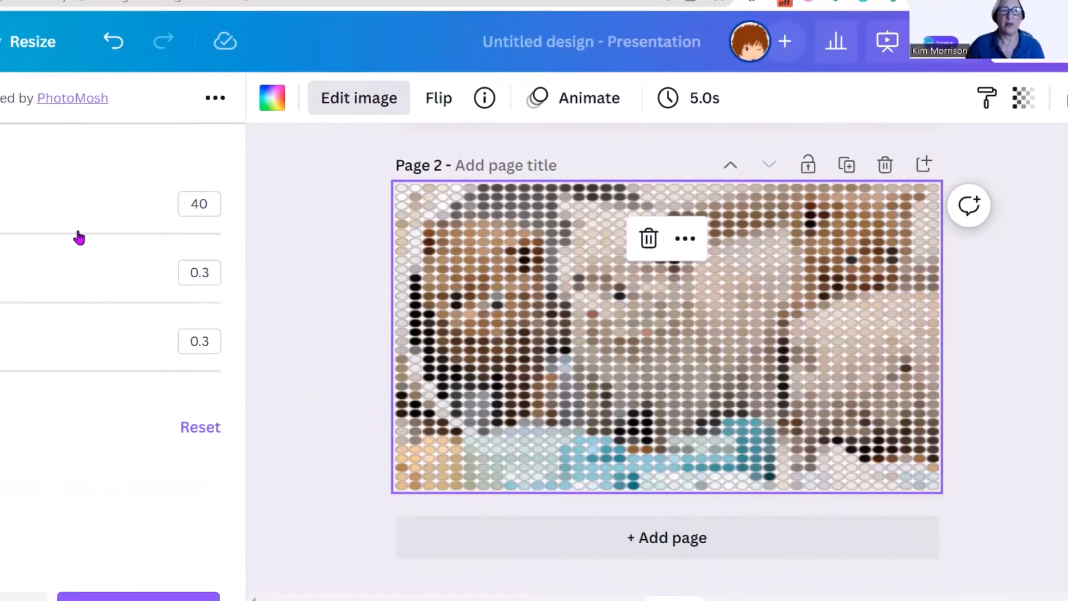
pyautogui.moveTo(79, 238); pyautogui.dragTo(92, 237)
pyautogui.moveTo(249, 248); pyautogui.dragTo(220, 246)
pyautogui.moveTo(162, 309); pyautogui.dragTo(230, 305)
pyautogui.click(155, 303)
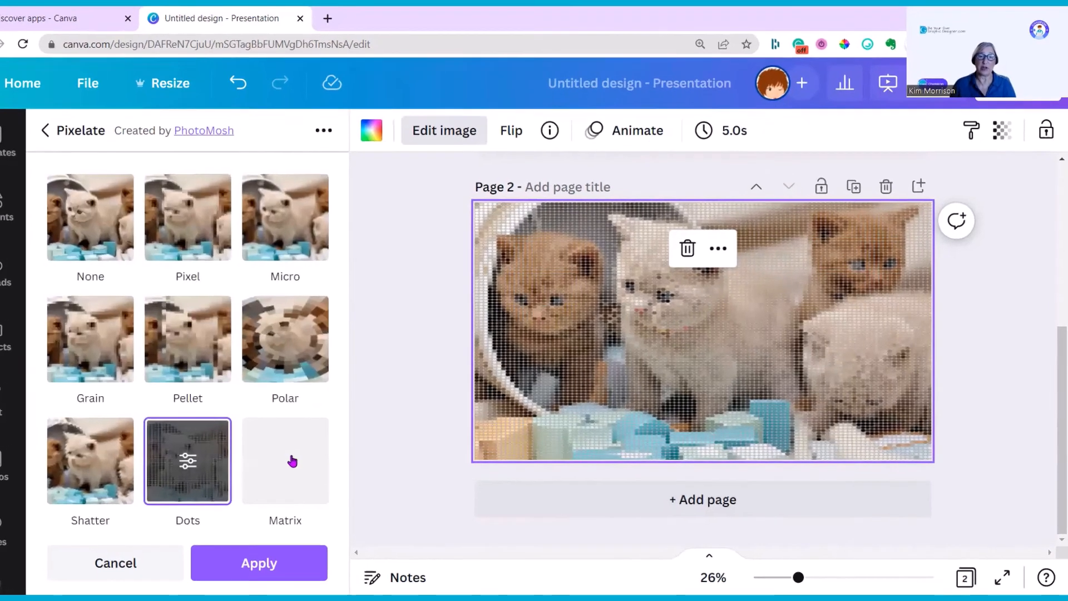
# Apply the Matrix Pixelate preset to the page 2 photo
pyautogui.click(320, 456)
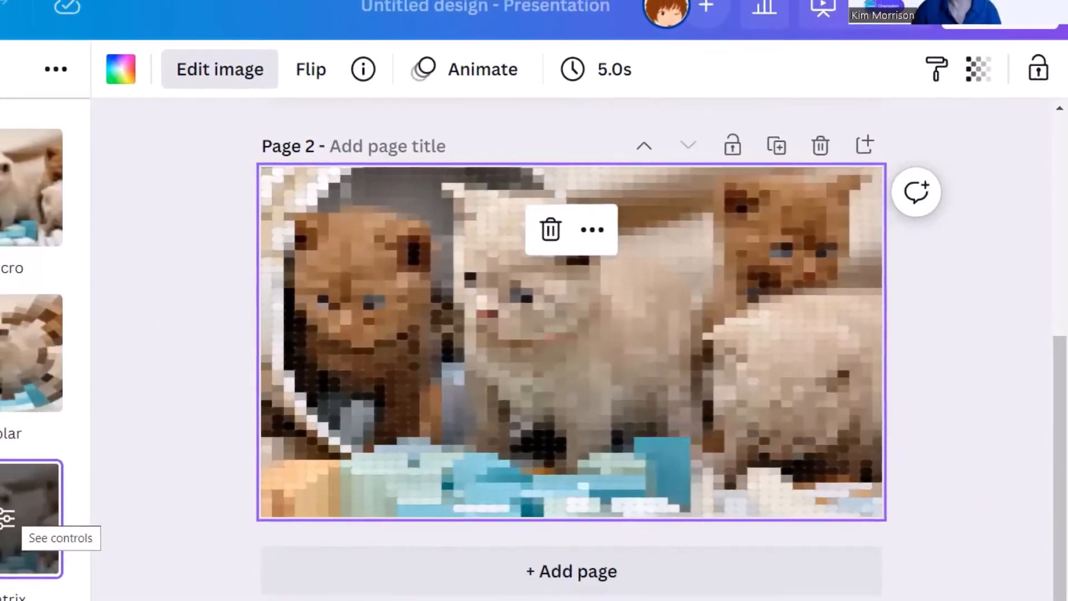
pyautogui.click(12, 523)
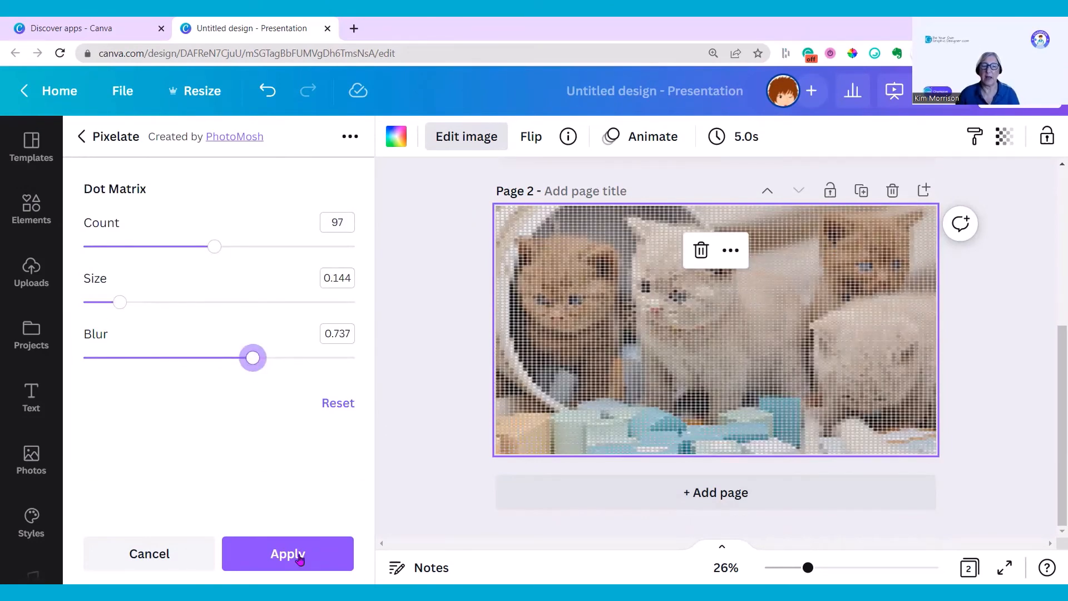
pyautogui.click(288, 554)
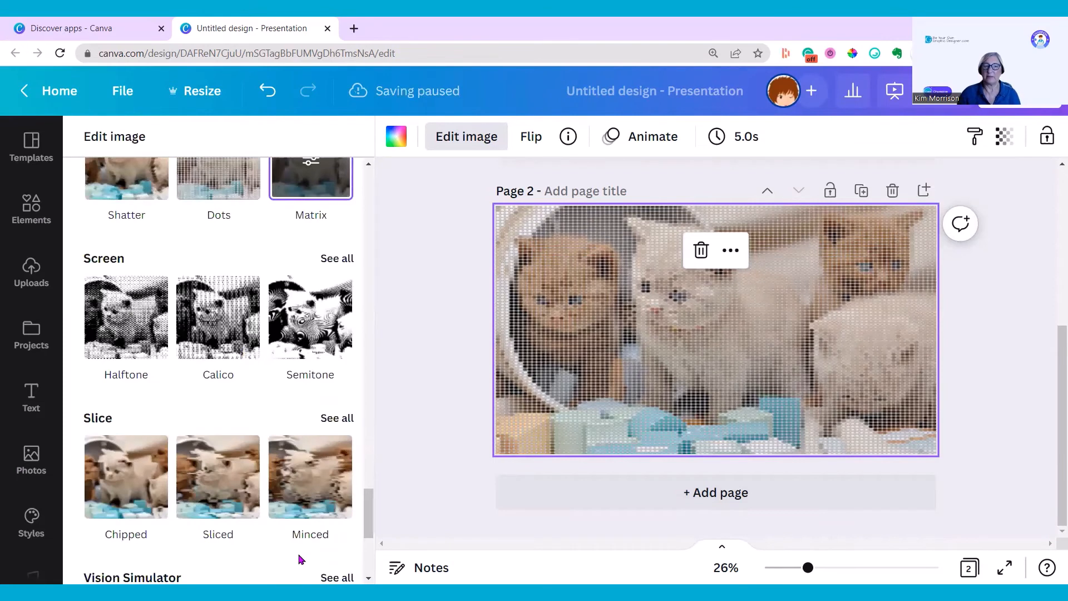